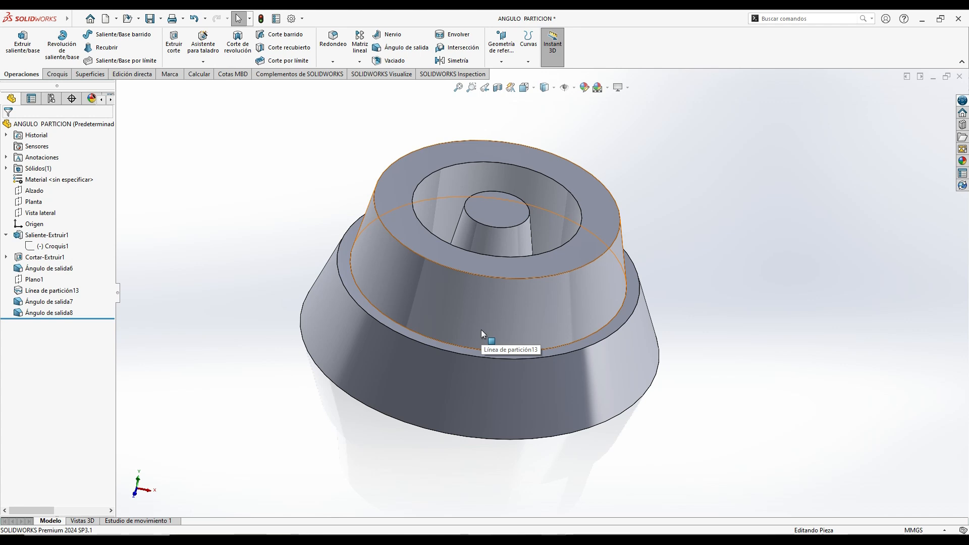
# - Create a new part and sketch a circle about 130 mm in diameter, centred on the origin, on the Planta plane
pyautogui.click(106, 18)
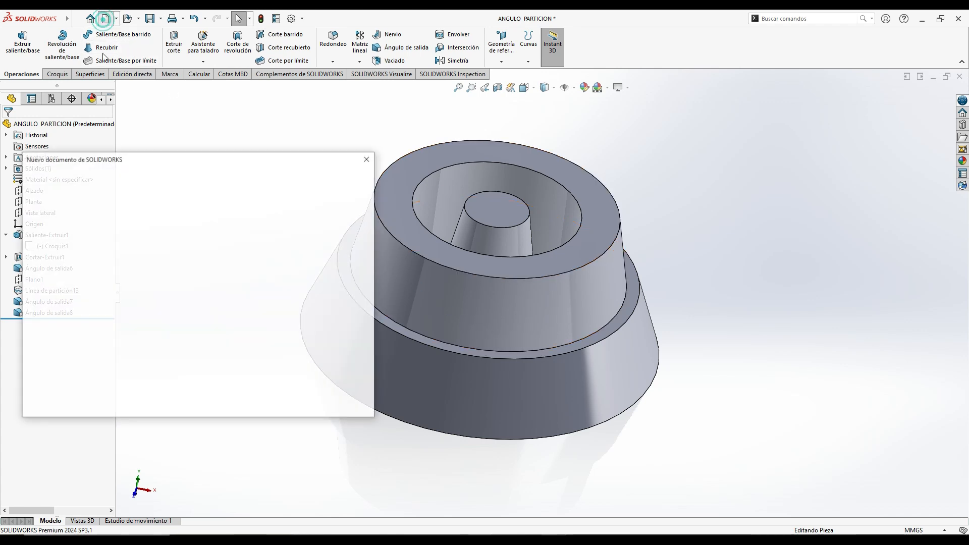
pyautogui.click(245, 396)
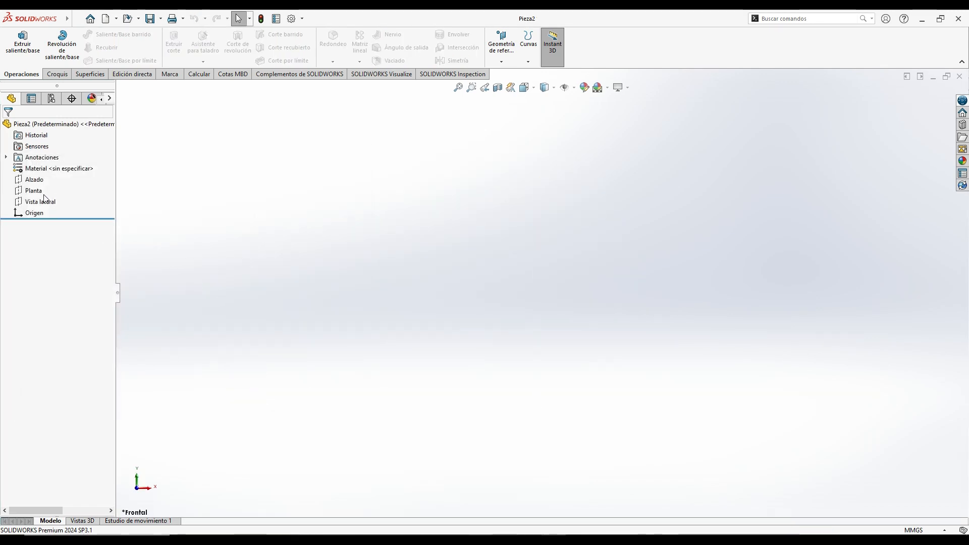
pyautogui.click(36, 196)
pyautogui.click(49, 177)
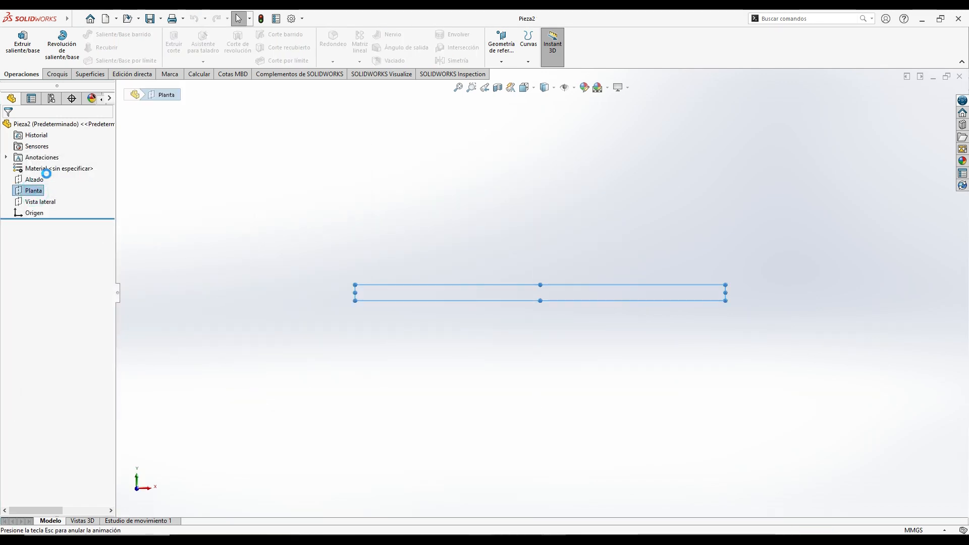
pyautogui.click(90, 34)
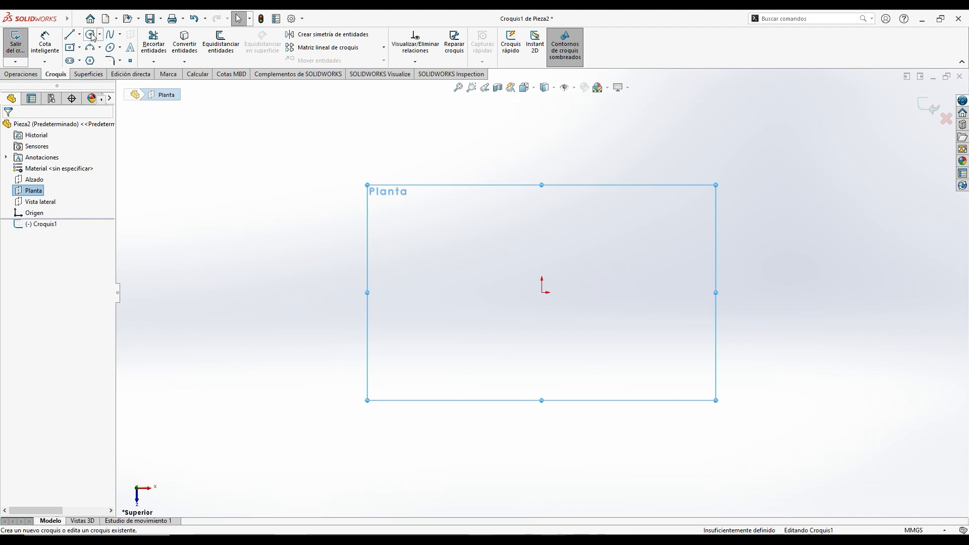
pyautogui.click(542, 292)
pyautogui.click(603, 403)
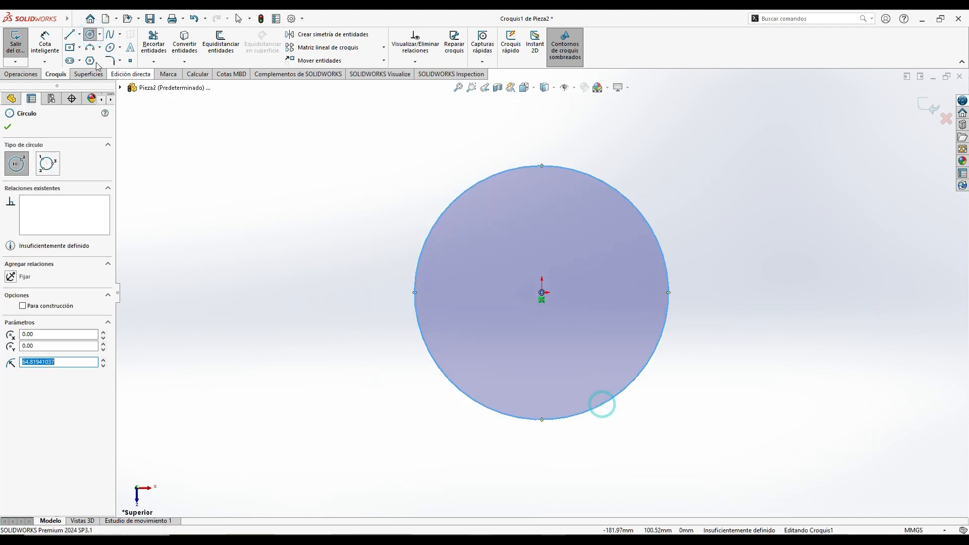
# - Dimension the circle's diameter and set it to 150 mm
pyautogui.click(45, 43)
pyautogui.click(453, 206)
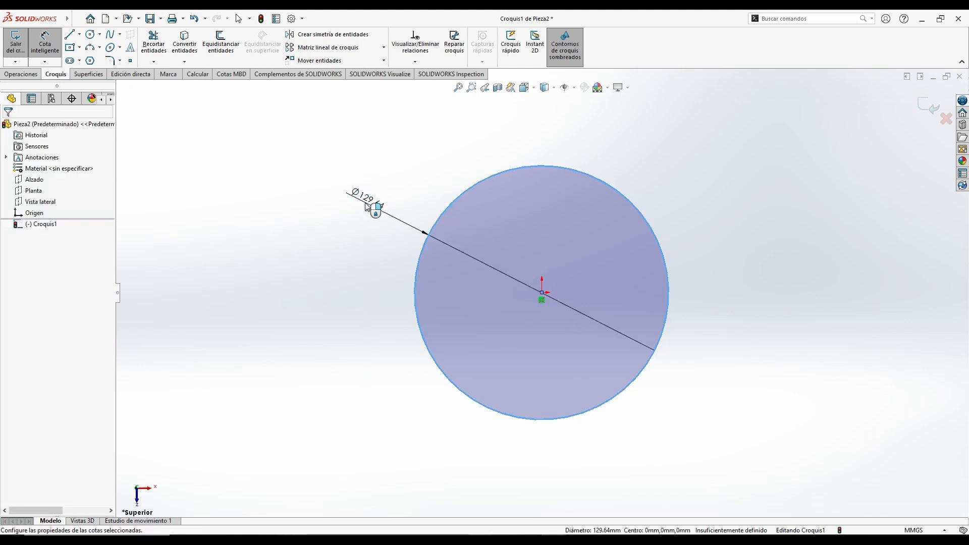
pyautogui.click(367, 201)
pyautogui.write('150')
pyautogui.press('Return')
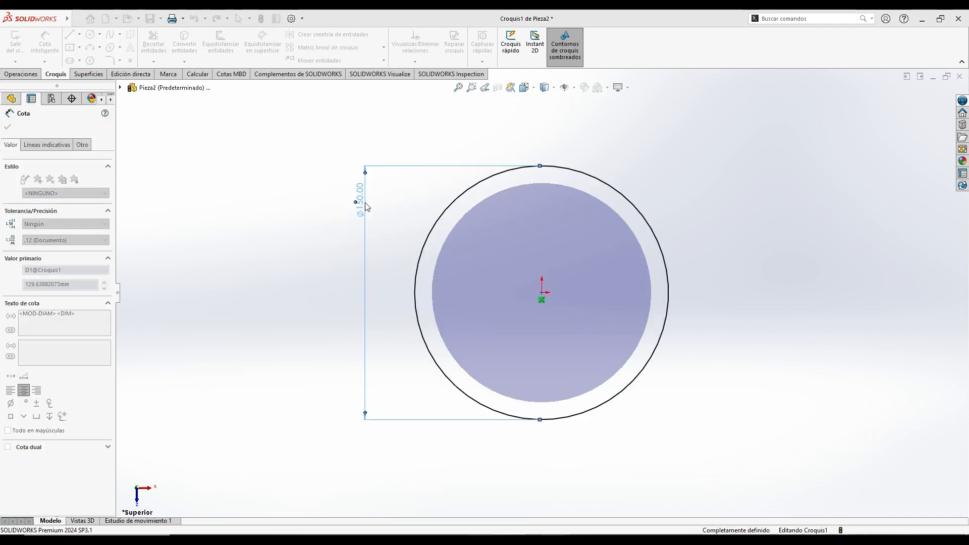
# - Extrude the circle 80 mm from the sketch plane into a solid cylinder
pyautogui.click(20, 73)
pyautogui.click(22, 44)
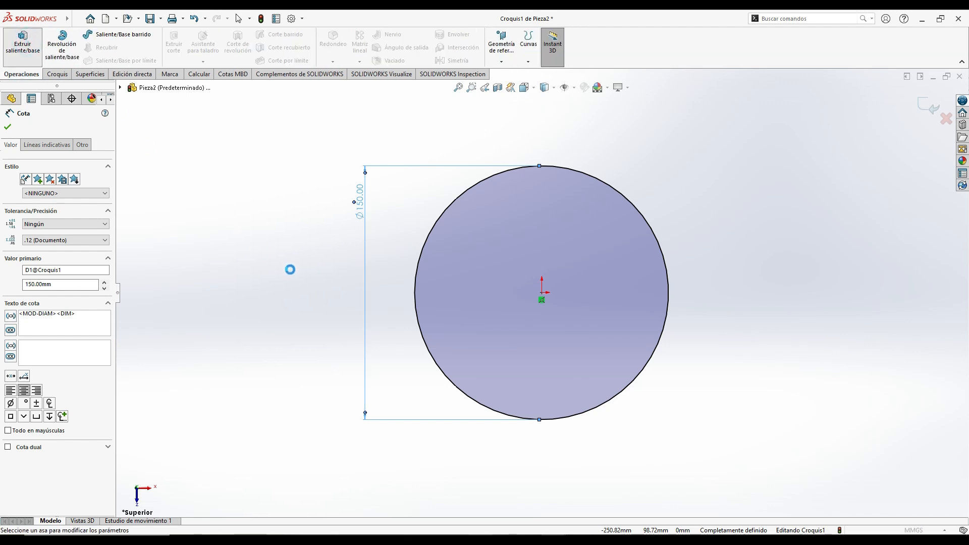
pyautogui.click(103, 221)
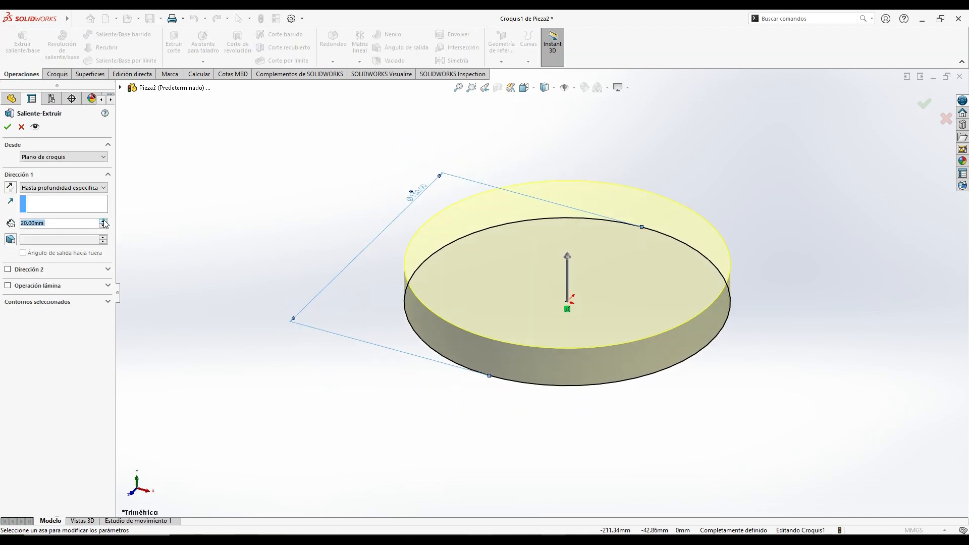
pyautogui.click(103, 221)
pyautogui.click(103, 222)
pyautogui.click(103, 221)
pyautogui.click(103, 221)
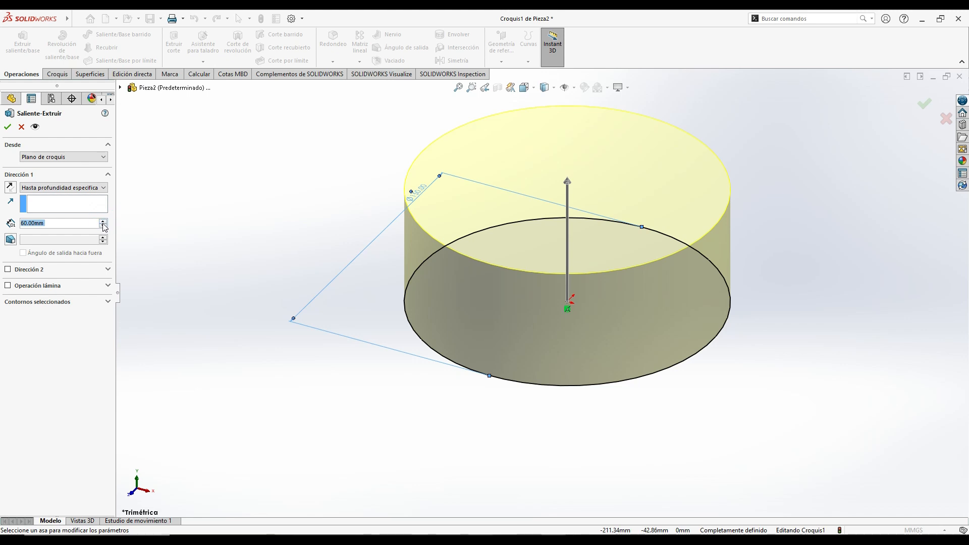
pyautogui.click(103, 223)
pyautogui.click(103, 223)
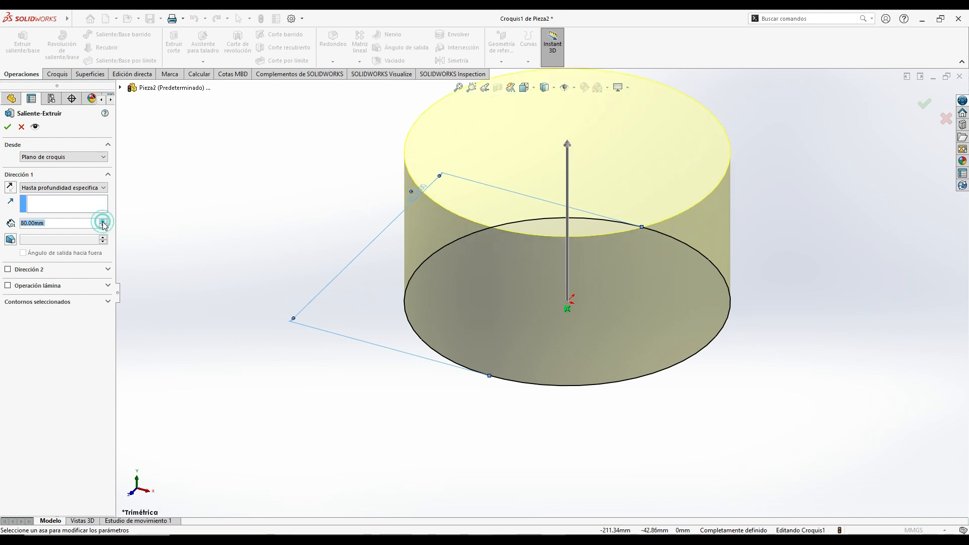
pyautogui.click(7, 127)
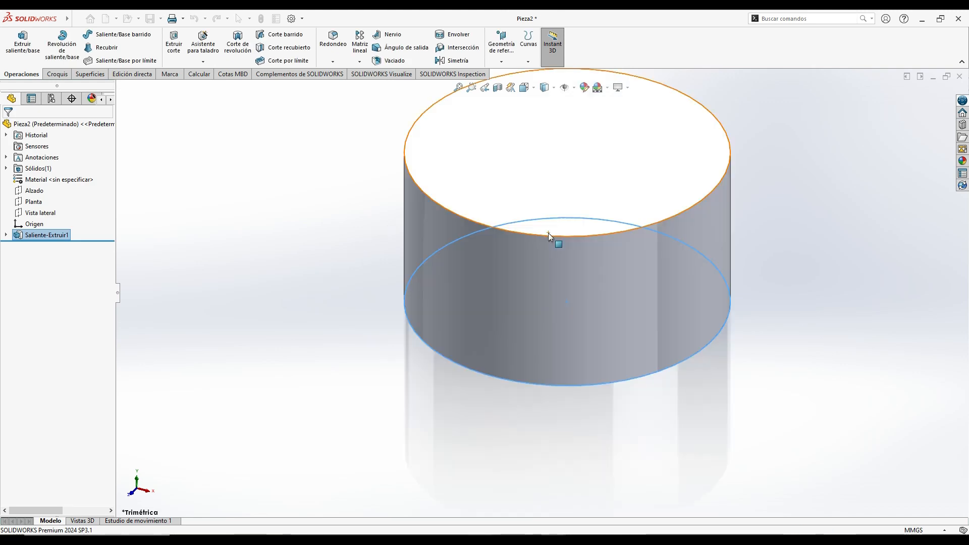
pyautogui.scroll(3, 548, 234)
pyautogui.click(444, 224)
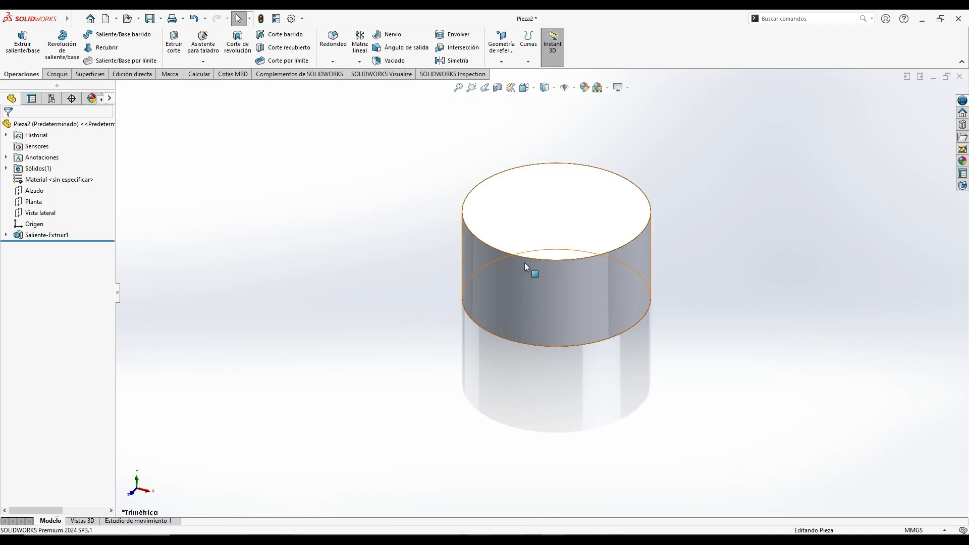
pyautogui.click(387, 48)
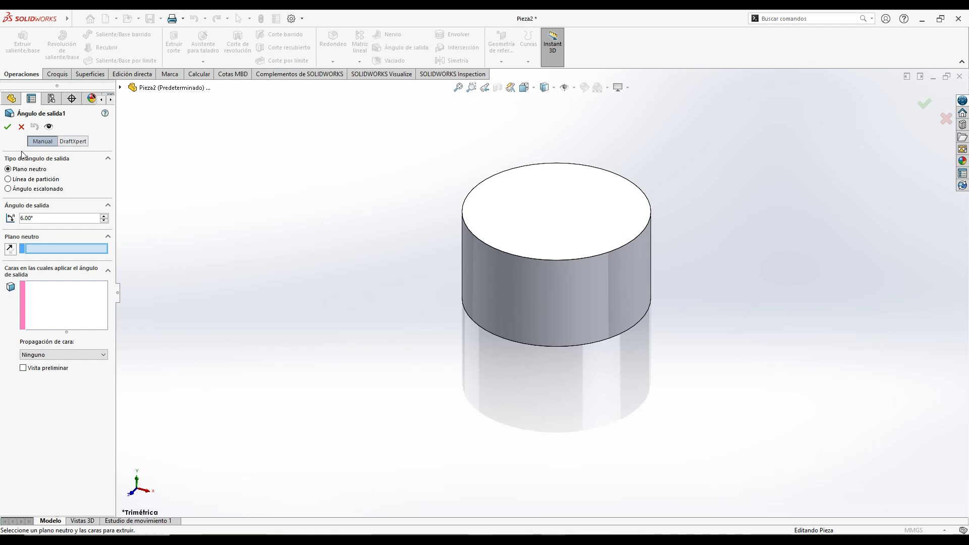
pyautogui.click(9, 189)
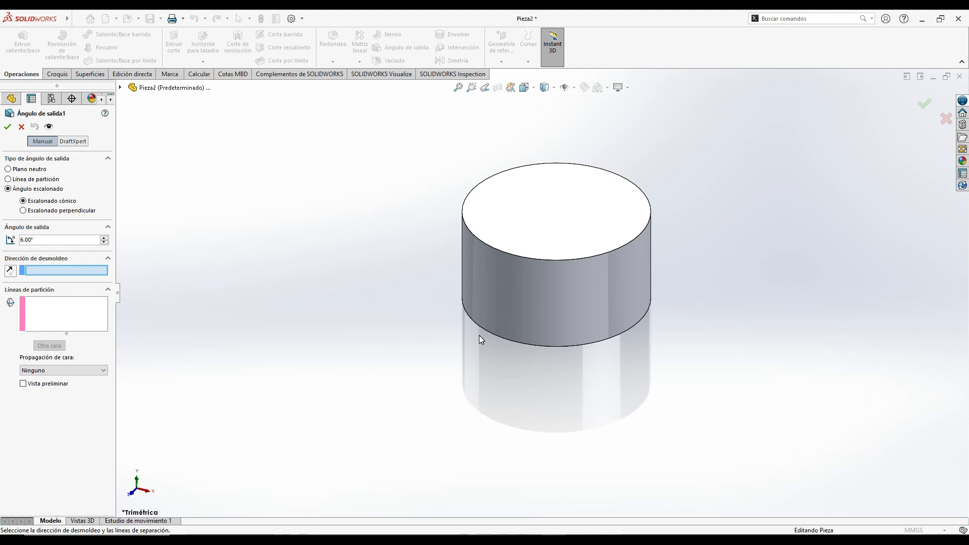
pyautogui.click(22, 127)
pyautogui.click(234, 160)
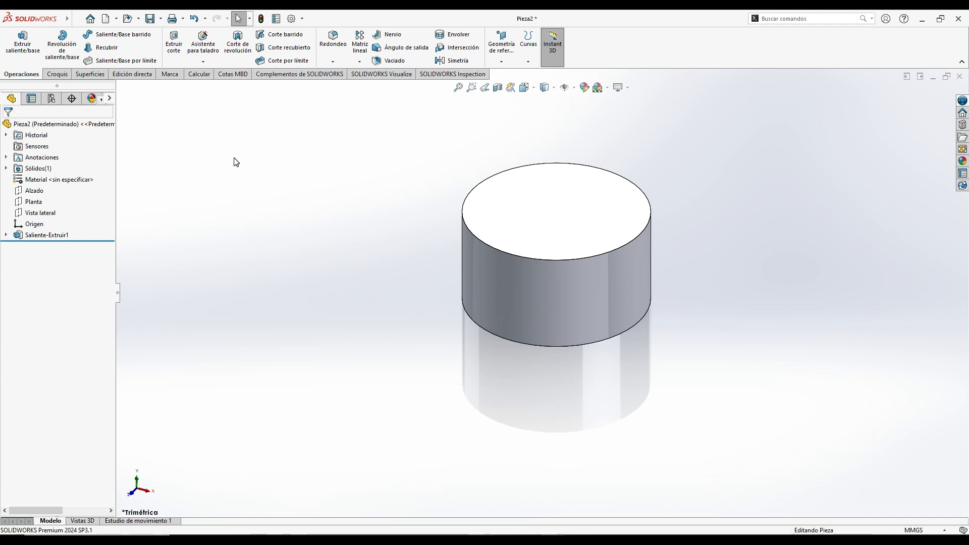
# - Create a reference mid-plane between the cylinder's top and bottom flat faces
pyautogui.moveTo(404, 247); pyautogui.dragTo(407, 212, button='middle')
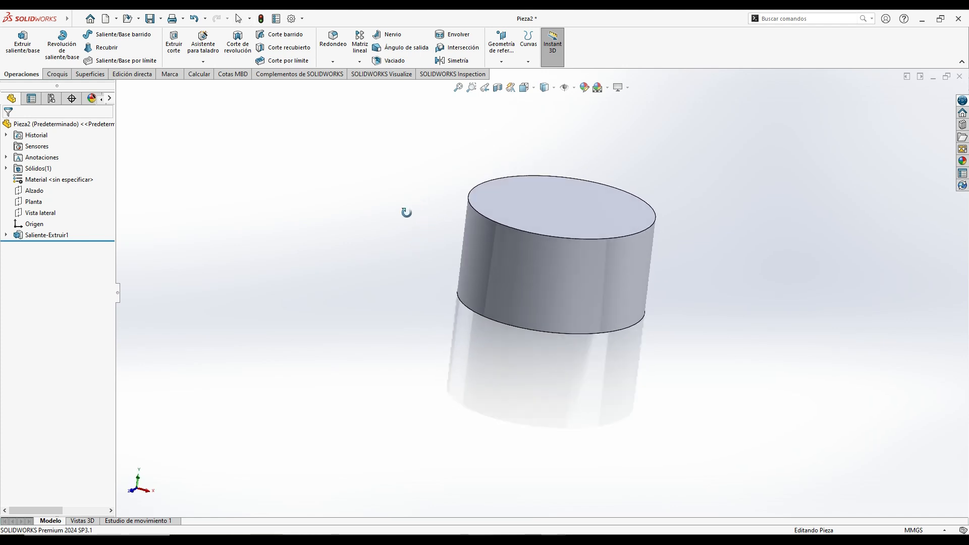
pyautogui.click(544, 201)
pyautogui.moveTo(545, 201); pyautogui.dragTo(499, 289, button='middle')
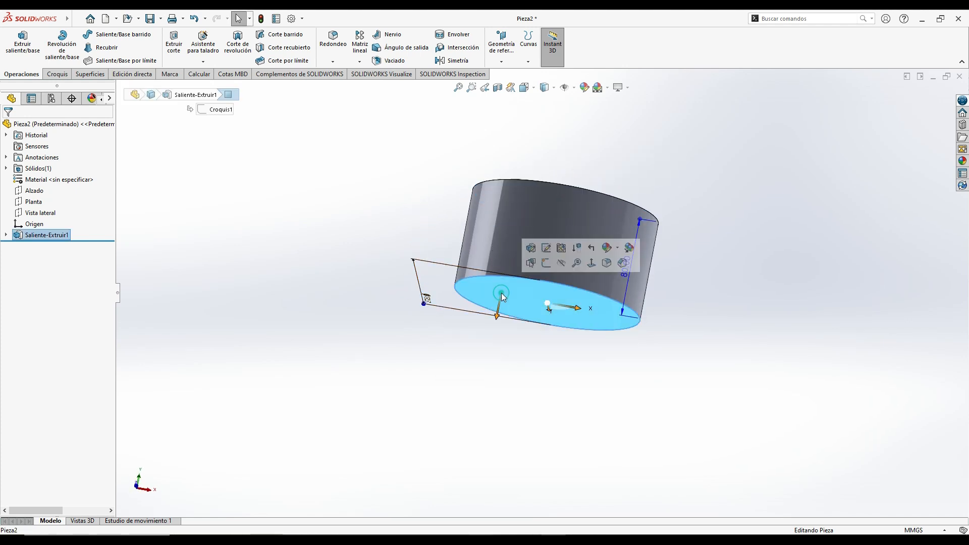
pyautogui.moveTo(374, 219); pyautogui.dragTo(362, 236, button='middle')
pyautogui.click(363, 236)
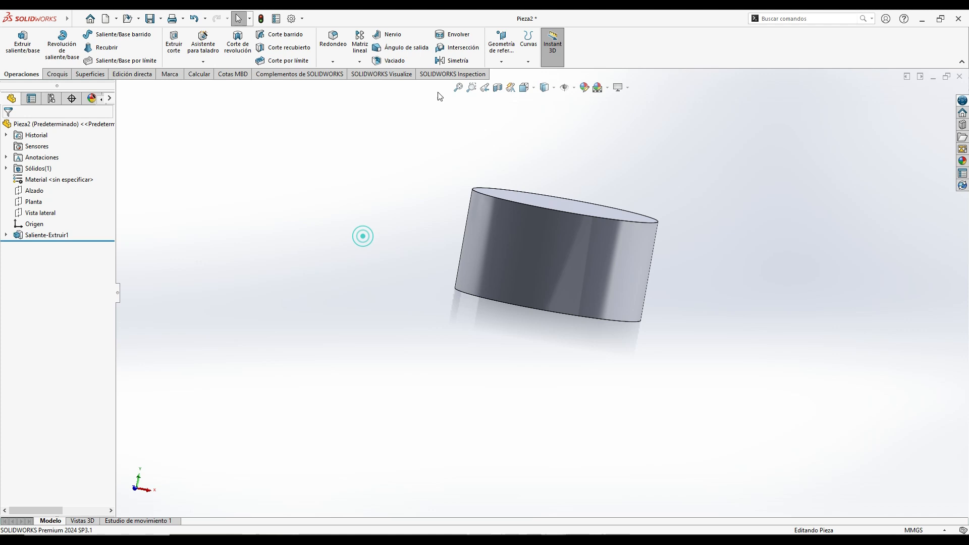
pyautogui.click(503, 58)
pyautogui.click(506, 73)
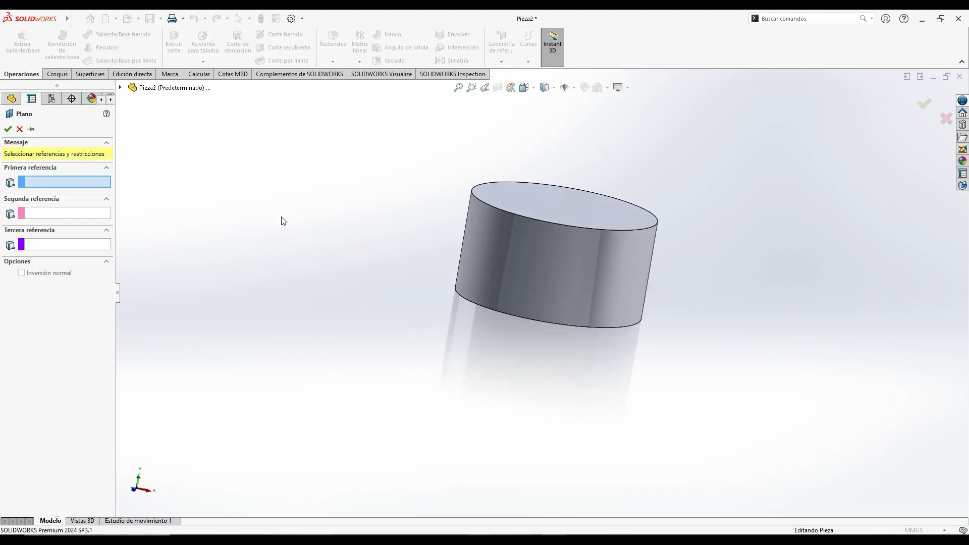
pyautogui.click(523, 189)
pyautogui.moveTo(471, 262); pyautogui.dragTo(502, 281, button='middle')
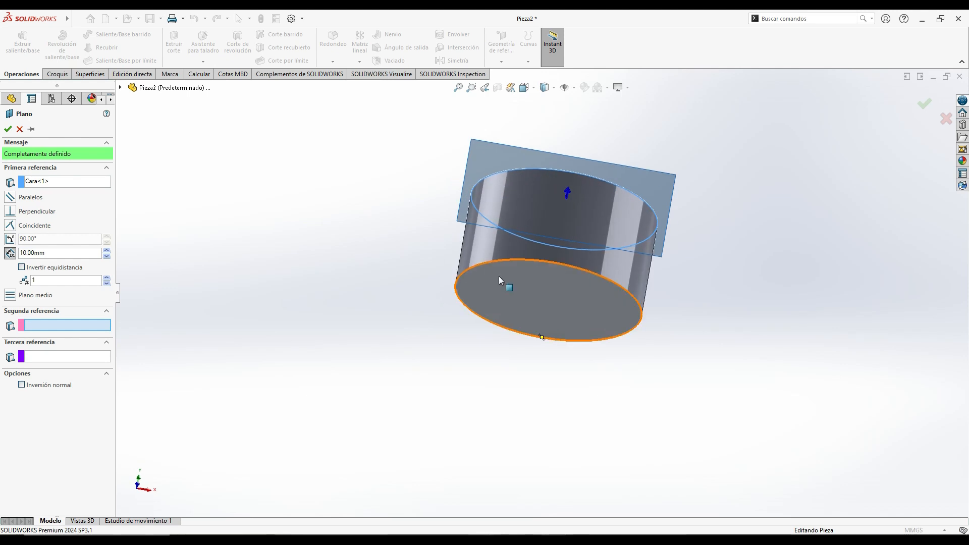
pyautogui.click(513, 285)
pyautogui.moveTo(389, 229); pyautogui.dragTo(534, 284, button='middle')
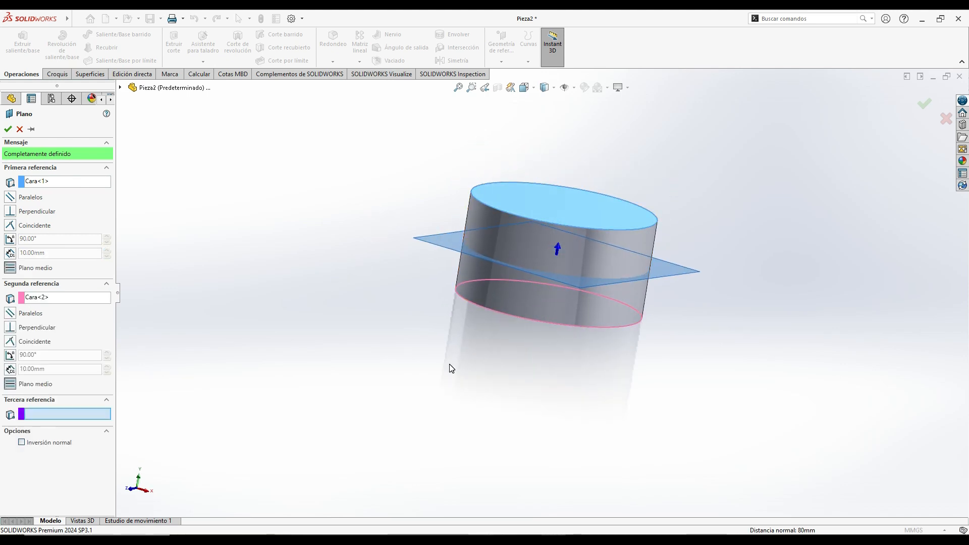
pyautogui.click(8, 129)
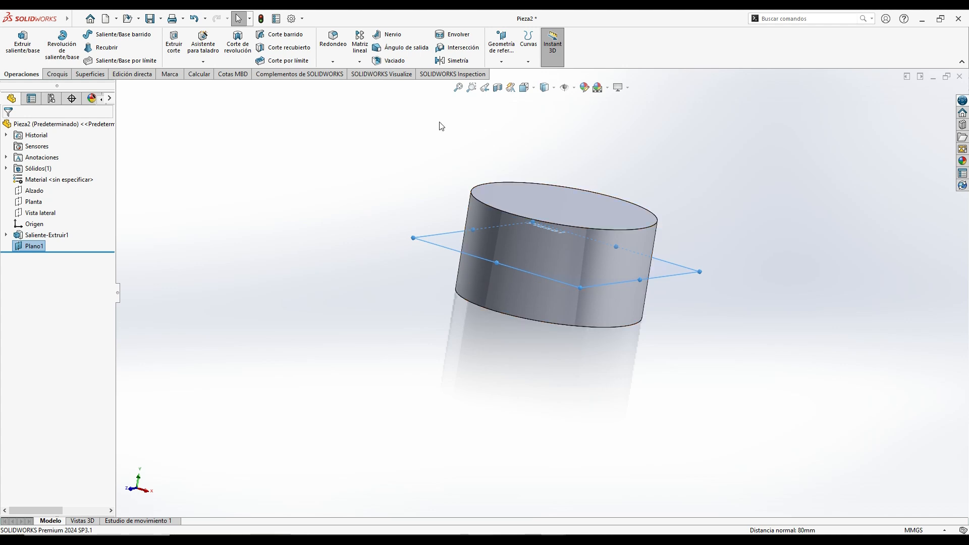
# - Split the cylinder's side face with an Intersection split line, using the mid-plane as the splitting tool and the Natural option
pyautogui.click(529, 45)
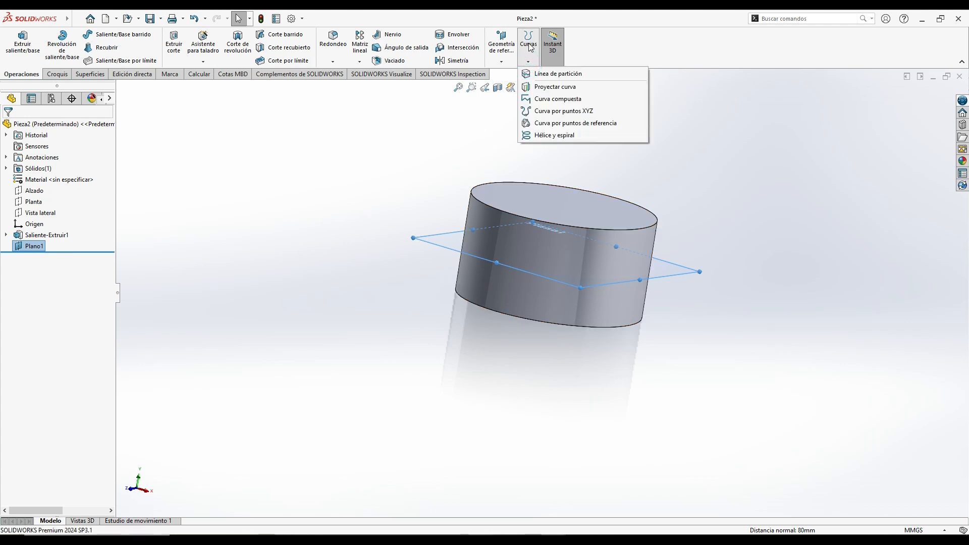
pyautogui.click(546, 75)
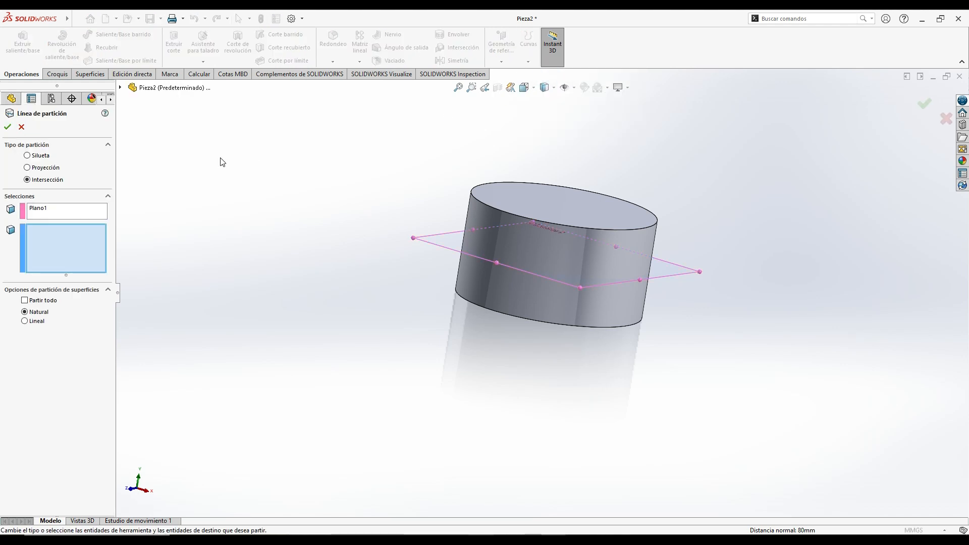
pyautogui.click(28, 156)
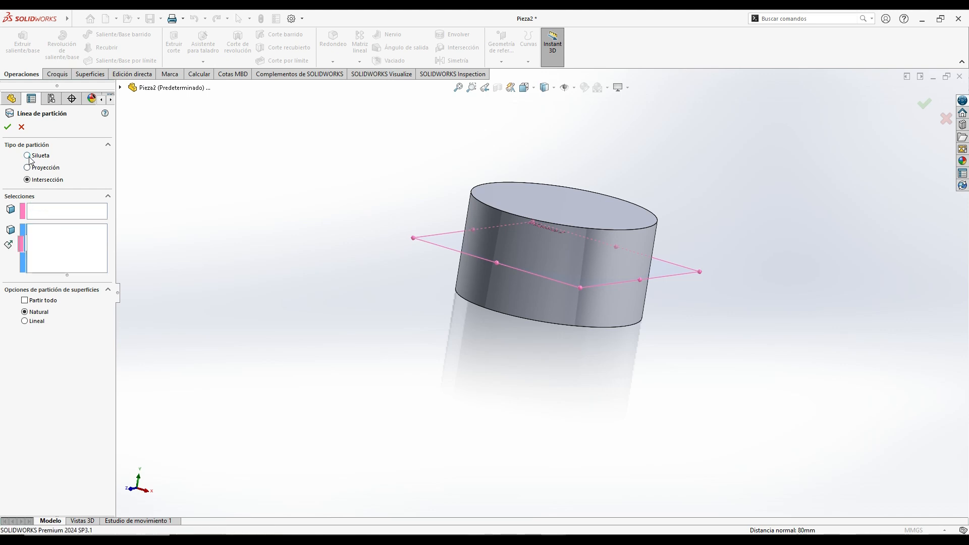
pyautogui.click(28, 168)
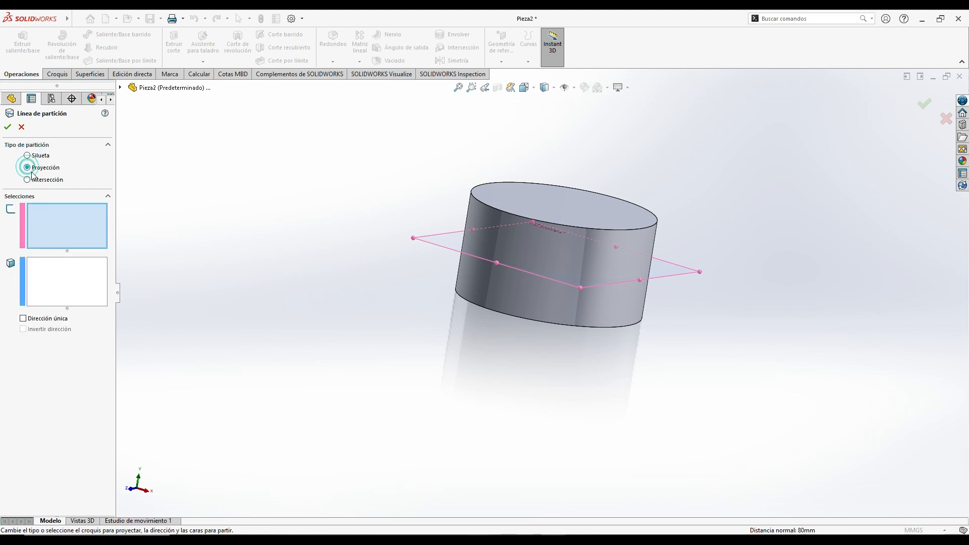
pyautogui.click(28, 180)
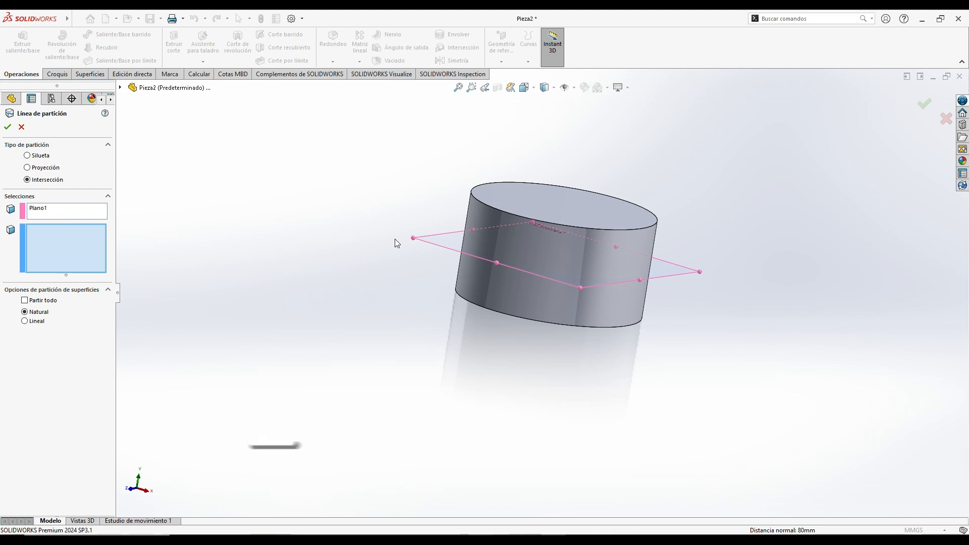
pyautogui.moveTo(396, 239); pyautogui.dragTo(370, 282, button='middle')
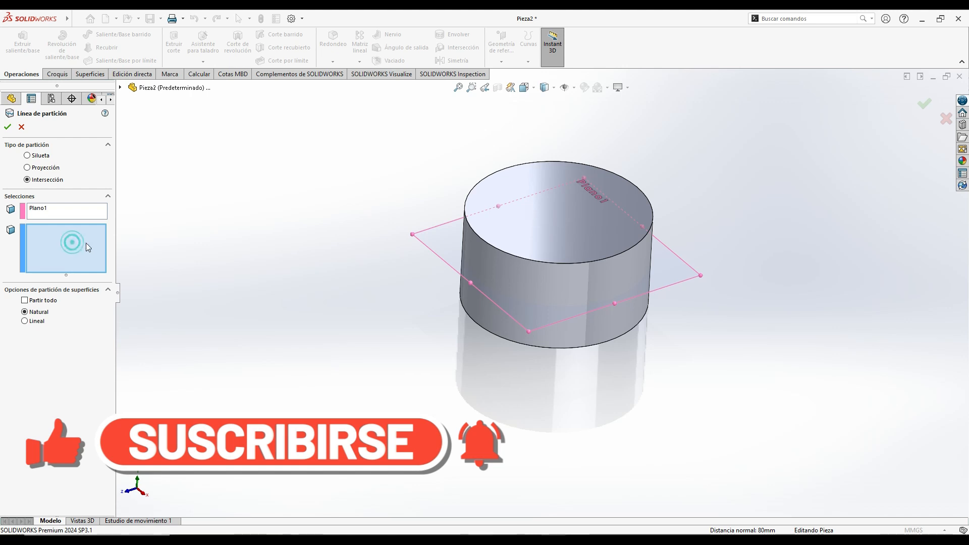
pyautogui.moveTo(274, 284); pyautogui.dragTo(310, 258, button='middle')
pyautogui.click(503, 245)
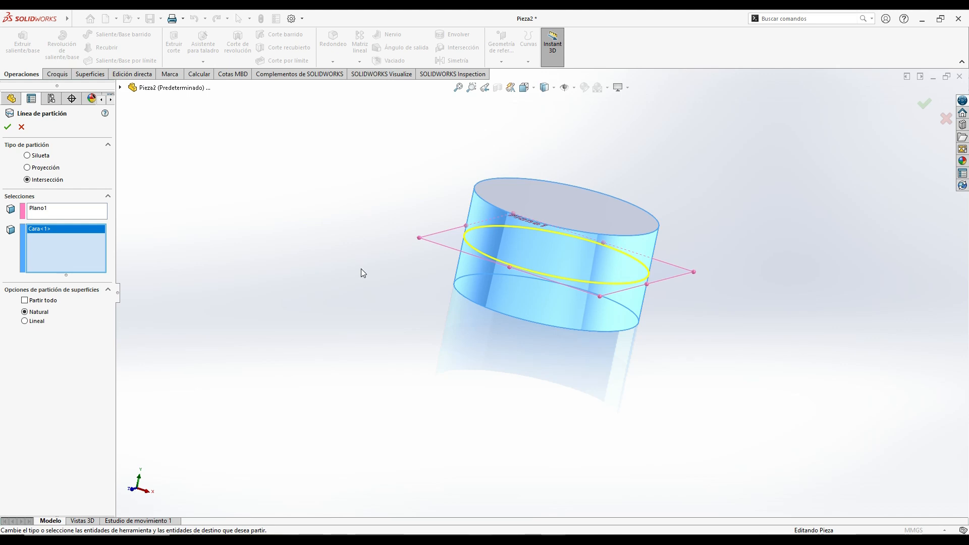
pyautogui.moveTo(362, 268)
pyautogui.mouseDown(button='middle')
pyautogui.moveTo(331, 260)
pyautogui.moveTo(344, 271)
pyautogui.mouseUp(button='middle')
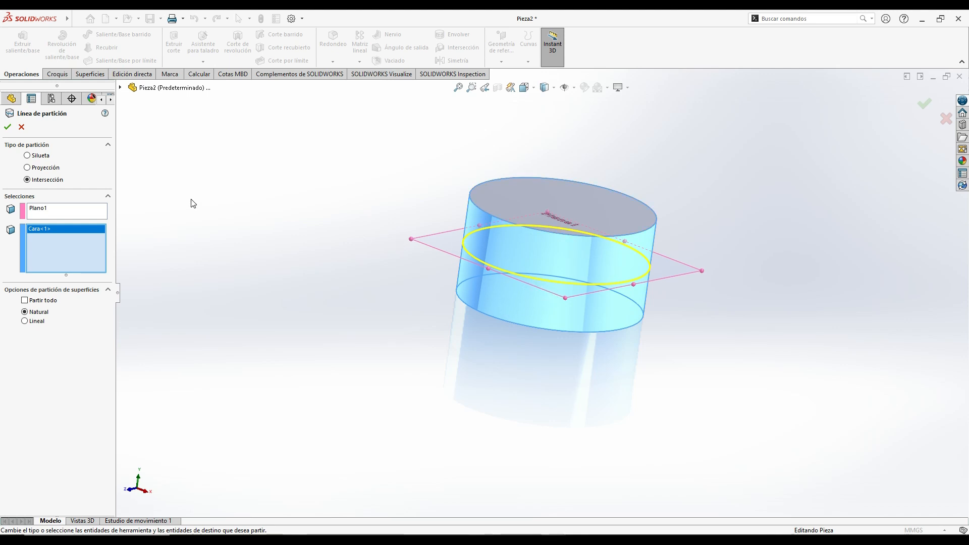
pyautogui.click(7, 127)
pyautogui.click(304, 243)
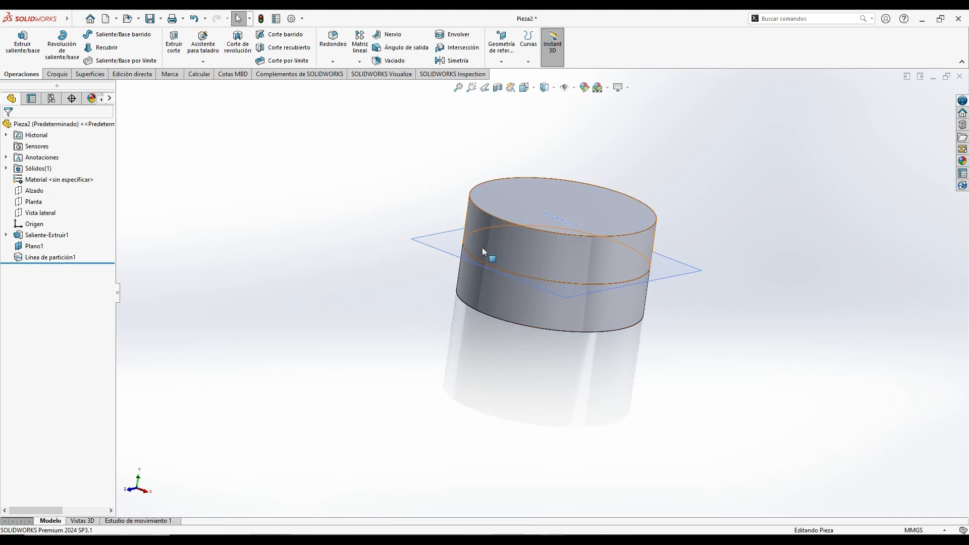
# - Examine the split side face by selecting its upper and lower halves in turn
pyautogui.moveTo(408, 282)
pyautogui.mouseDown(button='middle')
pyautogui.moveTo(424, 216)
pyautogui.moveTo(417, 268)
pyautogui.moveTo(400, 280)
pyautogui.mouseUp(button='middle')
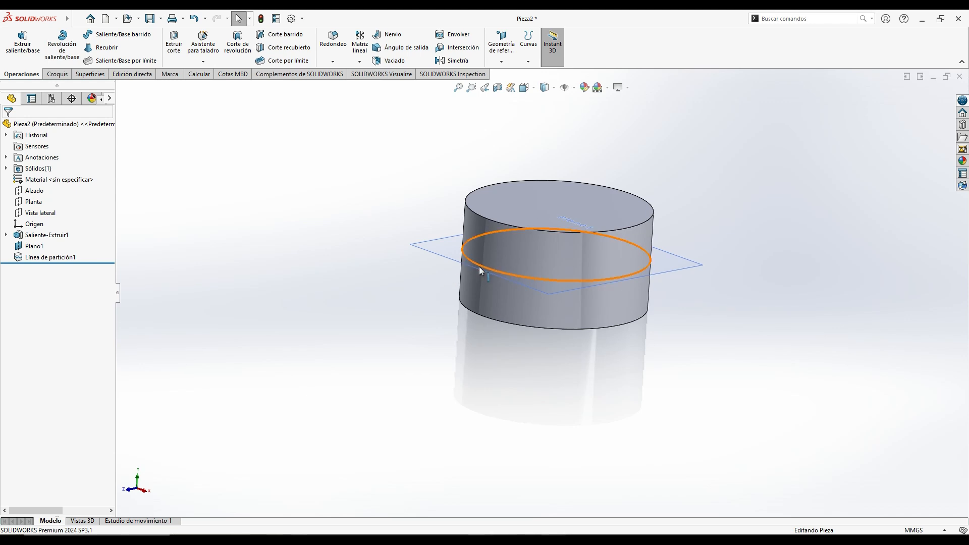
pyautogui.click(510, 247)
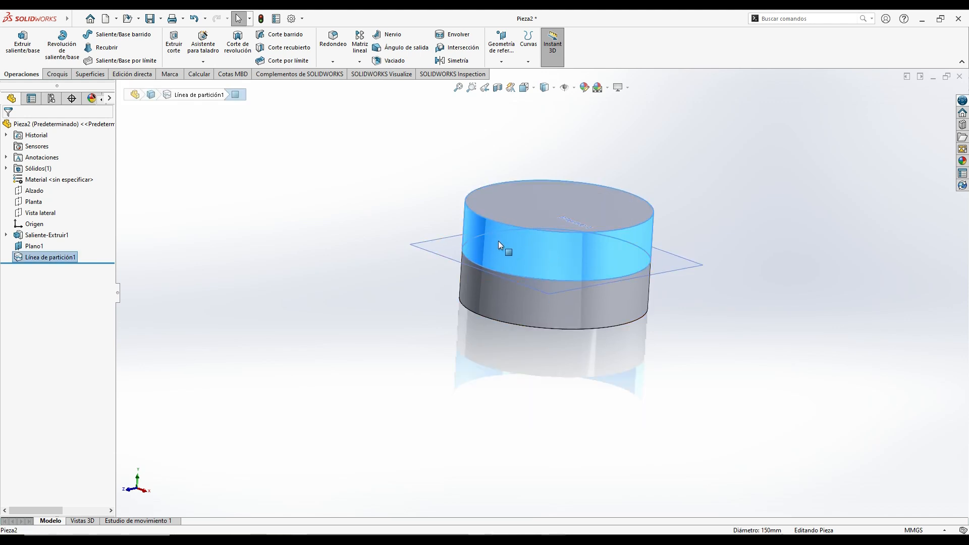
pyautogui.click(505, 299)
pyautogui.click(384, 310)
pyautogui.click(511, 296)
pyautogui.click(517, 256)
pyautogui.click(507, 297)
pyautogui.click(512, 300)
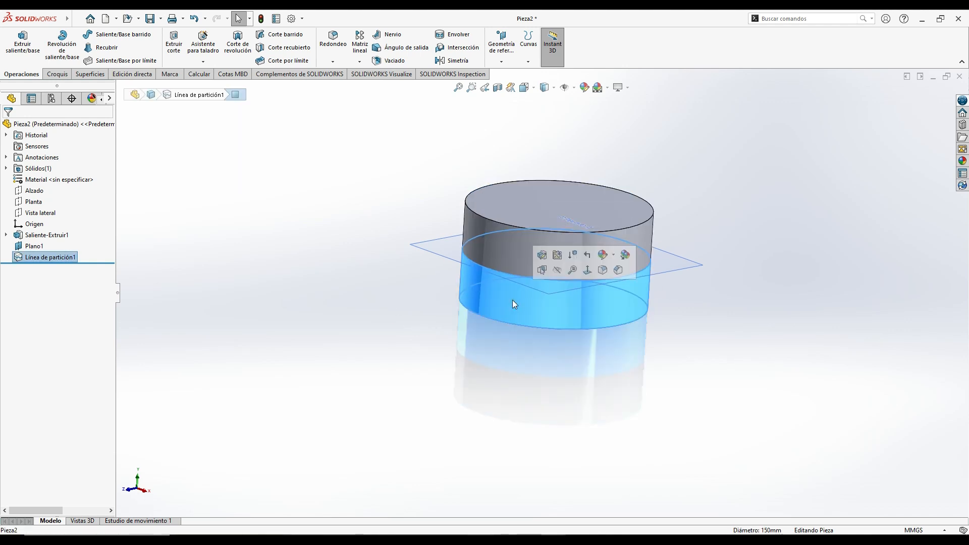
# - Compare the side faces above and below the split line, then clear the selection
pyautogui.click(404, 299)
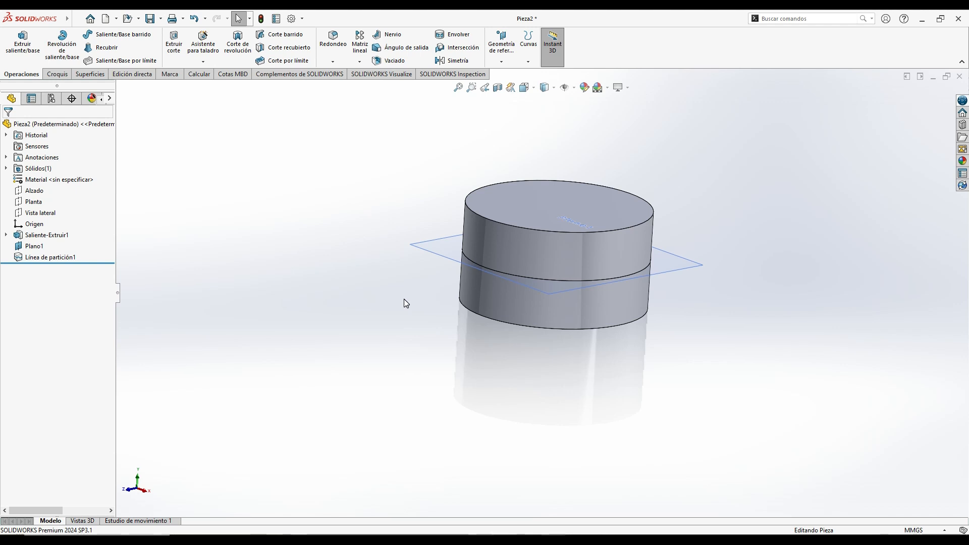
pyautogui.click(516, 245)
pyautogui.click(503, 296)
pyautogui.click(262, 250)
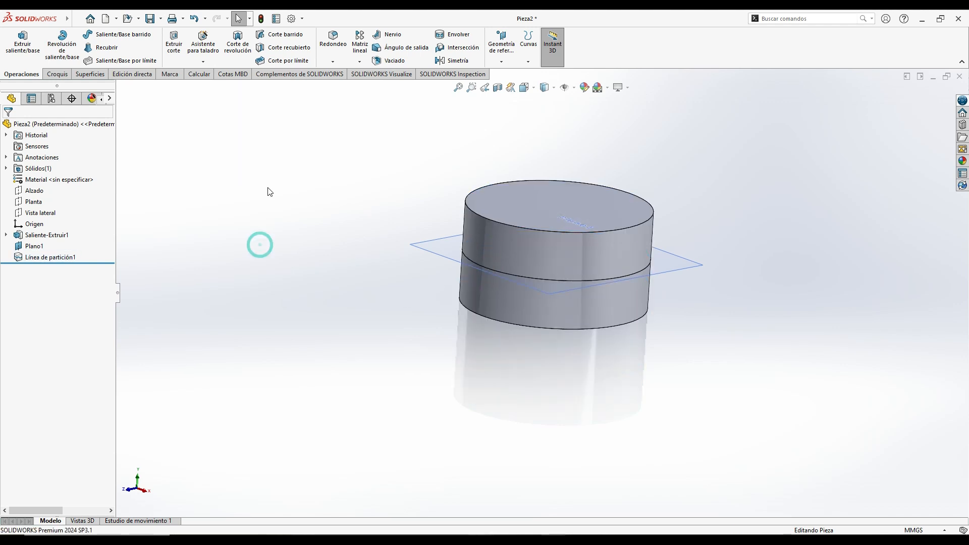
# - Set up a tapered step draft (Escalonado cónico) using the top face as pull direction and the split line as parting line, with preview enabled
pyautogui.click(402, 48)
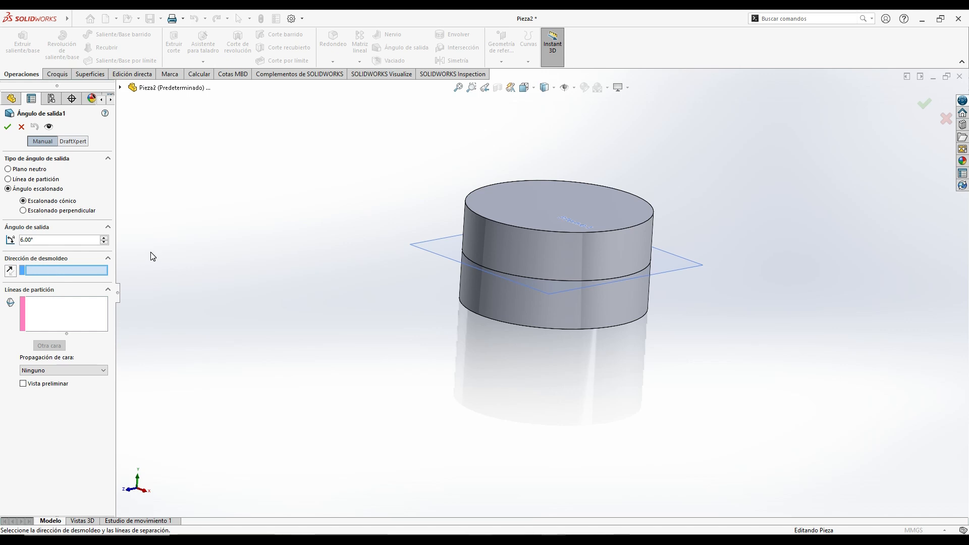
pyautogui.click(532, 205)
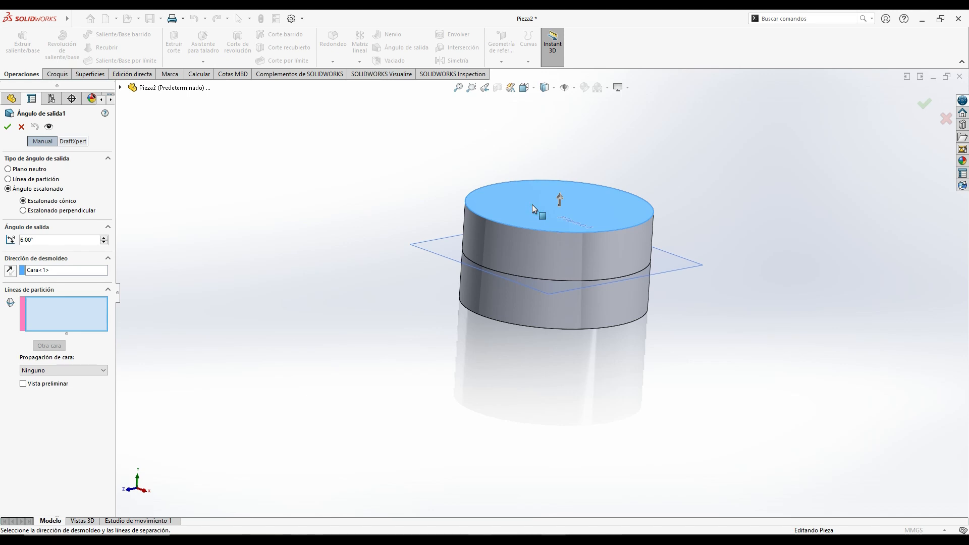
pyautogui.click(84, 307)
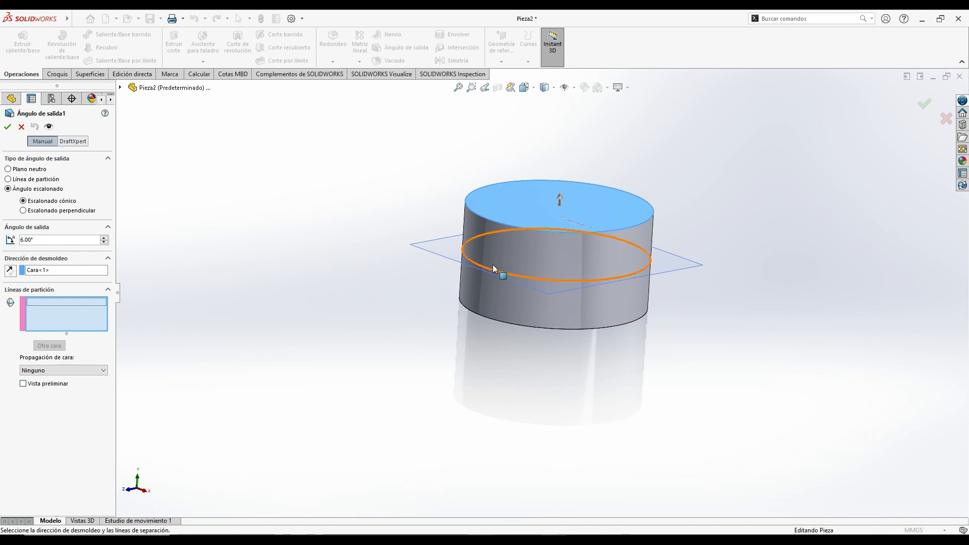
pyautogui.click(504, 245)
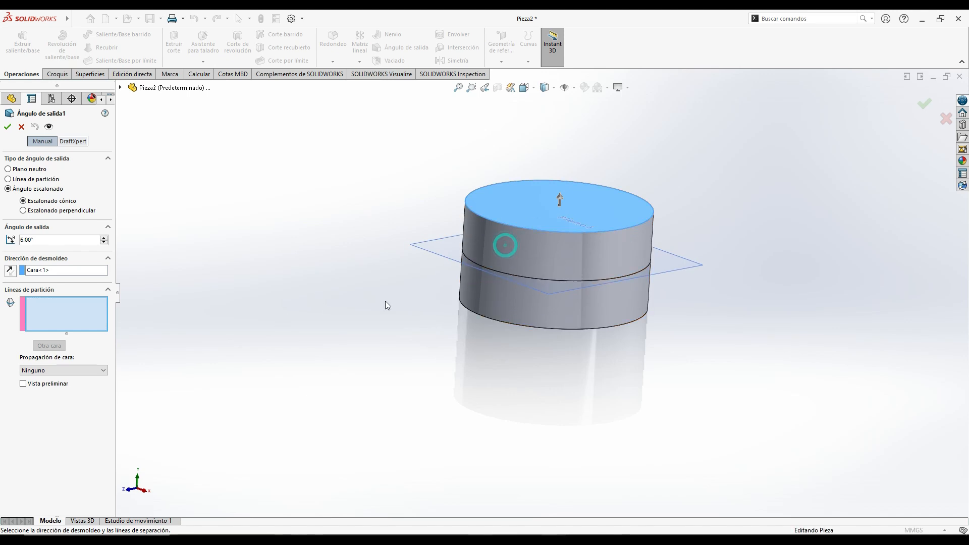
pyautogui.click(487, 269)
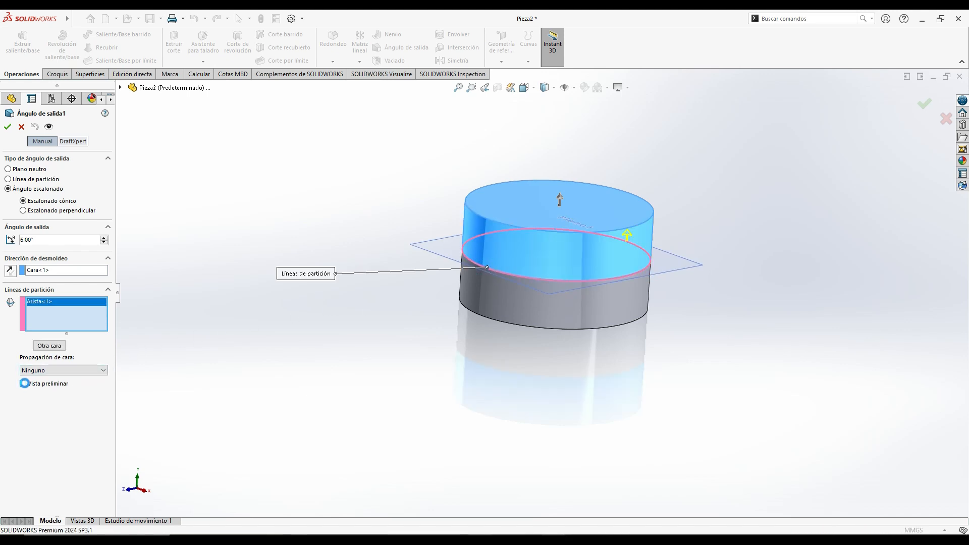
pyautogui.click(24, 384)
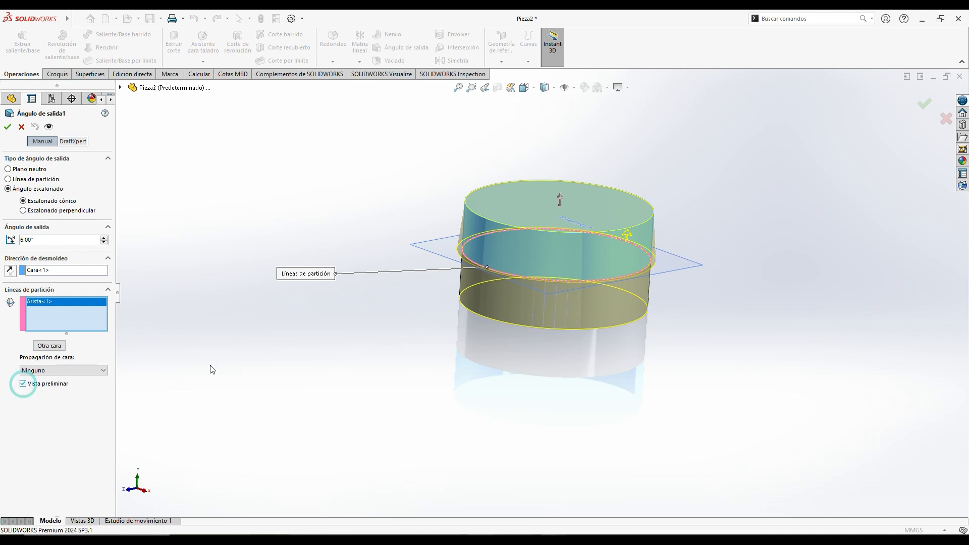
pyautogui.moveTo(410, 301); pyautogui.dragTo(392, 279, button='middle')
pyautogui.scroll(-5, 474, 241)
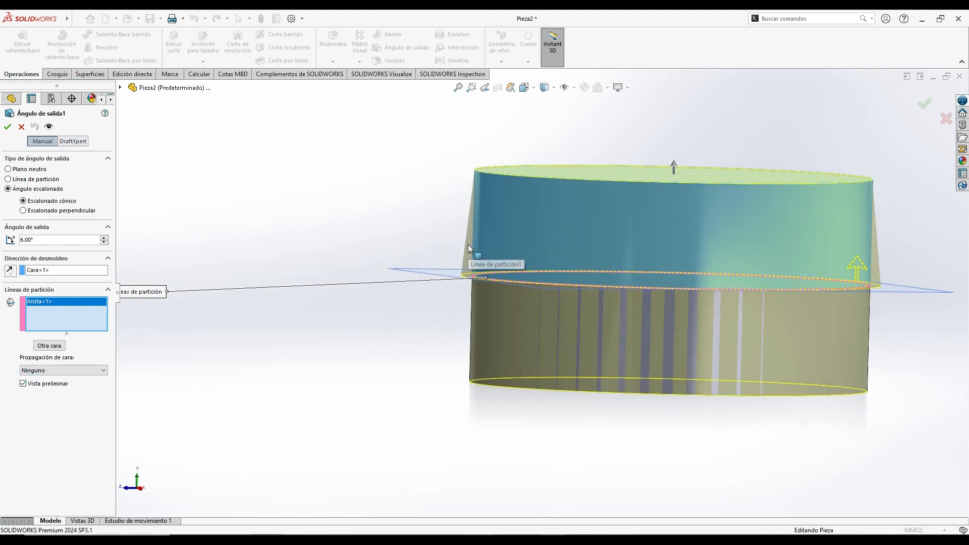
# - Set the step draft angle to 14°
pyautogui.click(106, 240)
pyautogui.click(106, 239)
pyautogui.click(106, 239)
pyautogui.click(106, 239)
pyautogui.click(106, 239)
pyautogui.click(106, 239)
pyautogui.click(106, 239)
pyautogui.click(106, 239)
pyautogui.scroll(2, 307, 296)
pyautogui.moveTo(310, 296); pyautogui.dragTo(413, 328, button='middle')
pyautogui.scroll(2, 413, 324)
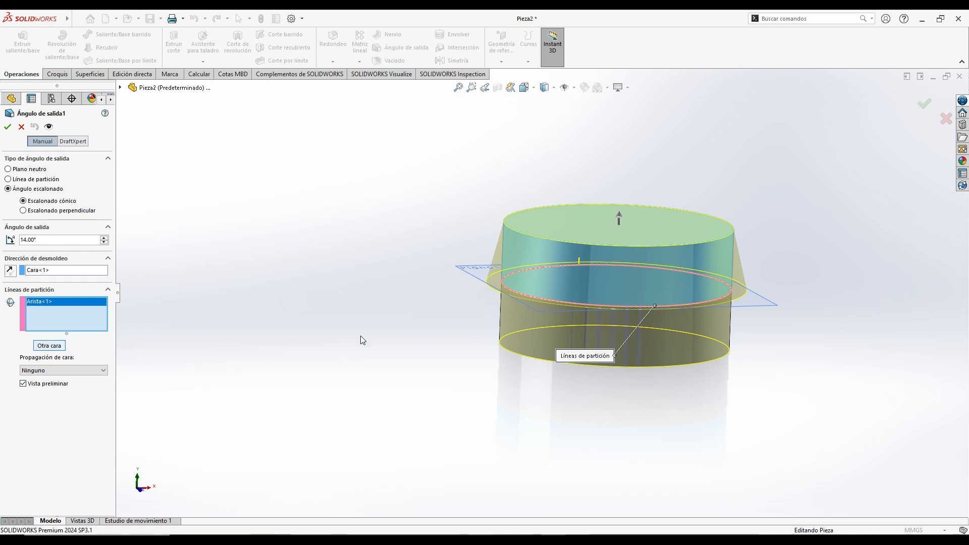
# - Switch the step draft to the face below the split line and create it with a 20° angle
pyautogui.click(46, 346)
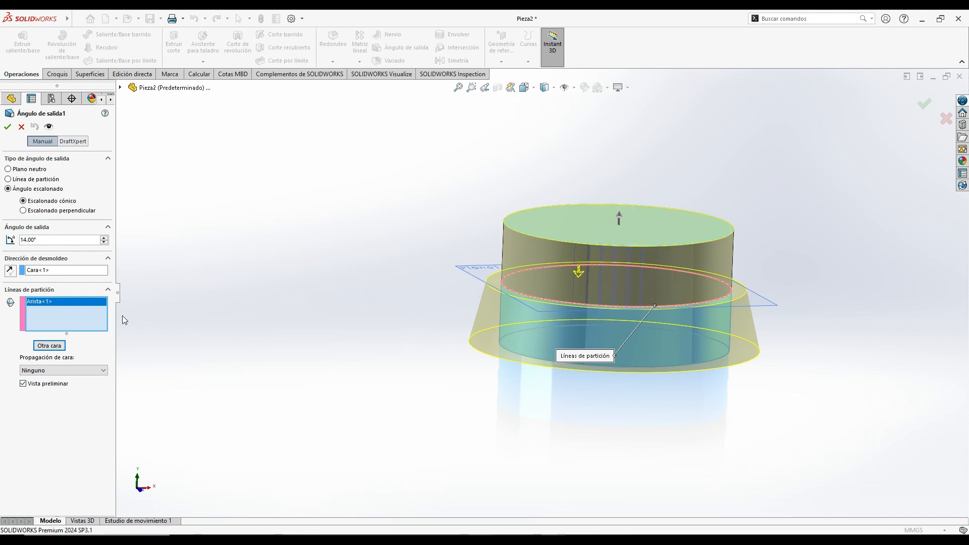
pyautogui.moveTo(295, 314); pyautogui.dragTo(343, 326, button='middle')
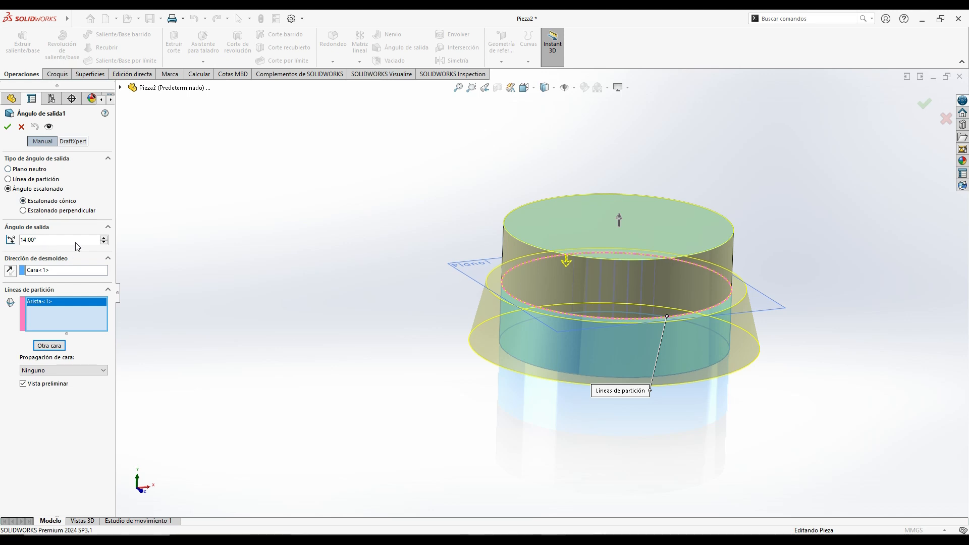
pyautogui.click(104, 237)
pyautogui.click(104, 238)
pyautogui.click(104, 237)
pyautogui.click(104, 237)
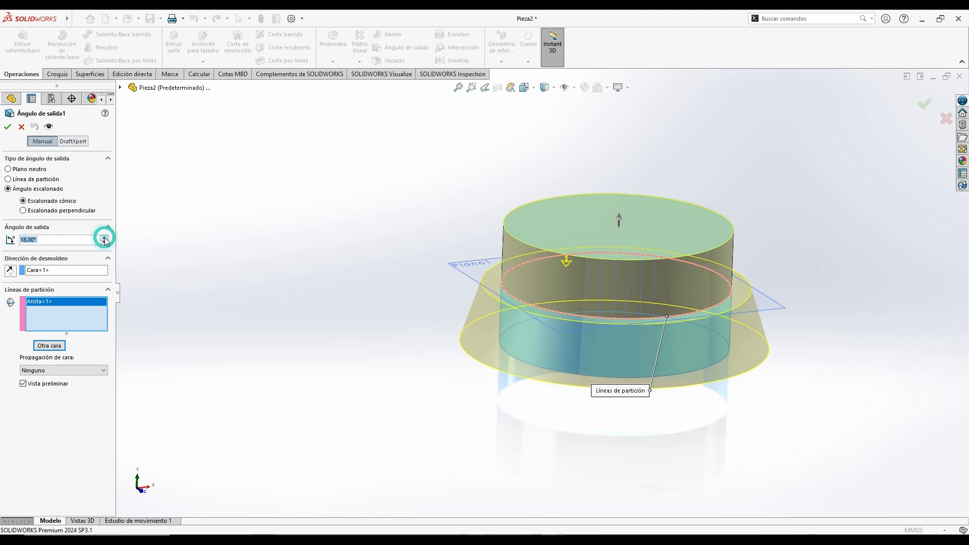
pyautogui.click(104, 237)
pyautogui.click(104, 237)
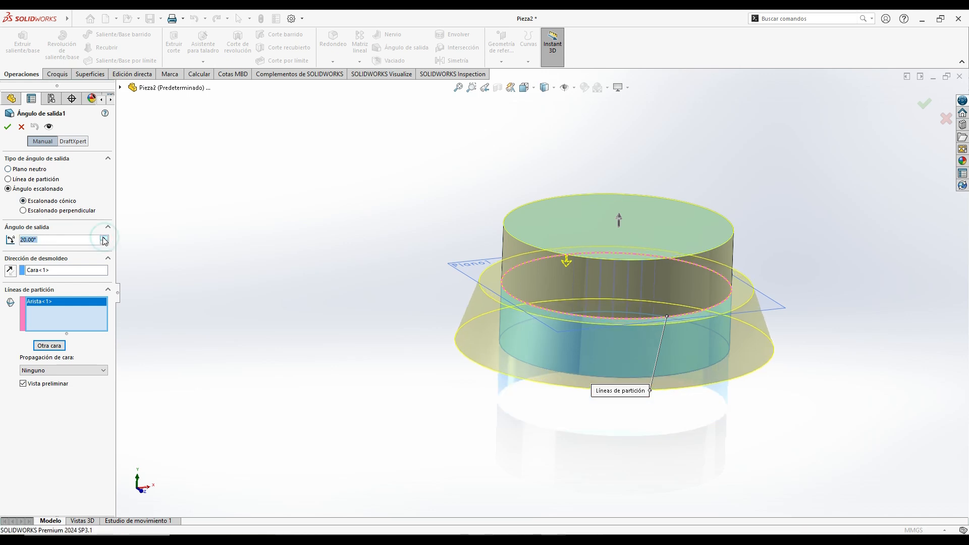
pyautogui.click(7, 127)
pyautogui.click(261, 268)
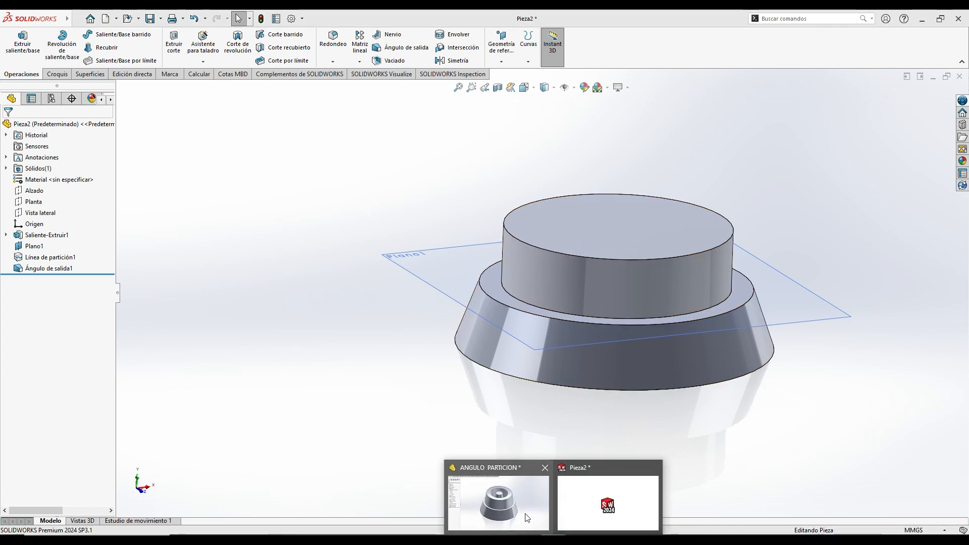
# - View the reference part ANGULO PARTICION for comparison and return to Pieza2
pyautogui.click(520, 507)
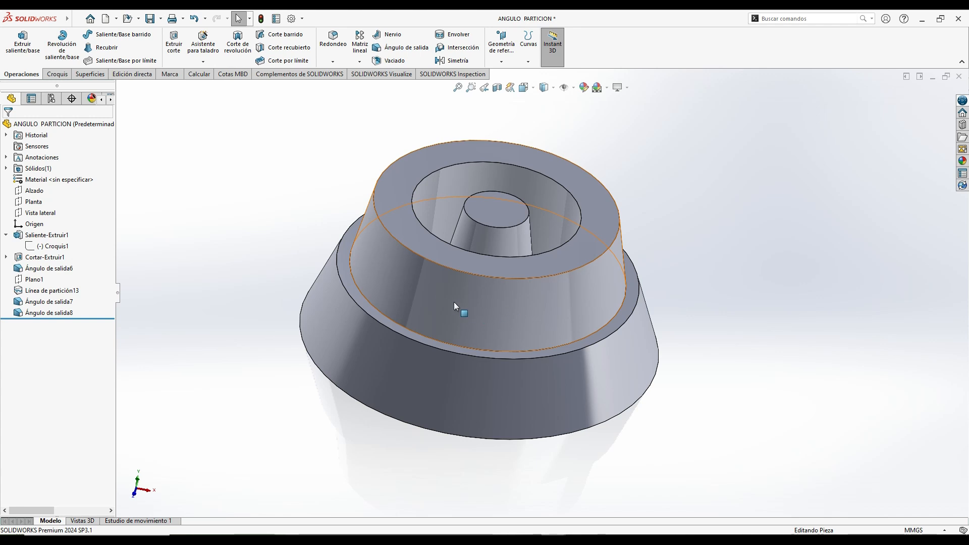
pyautogui.moveTo(560, 532)
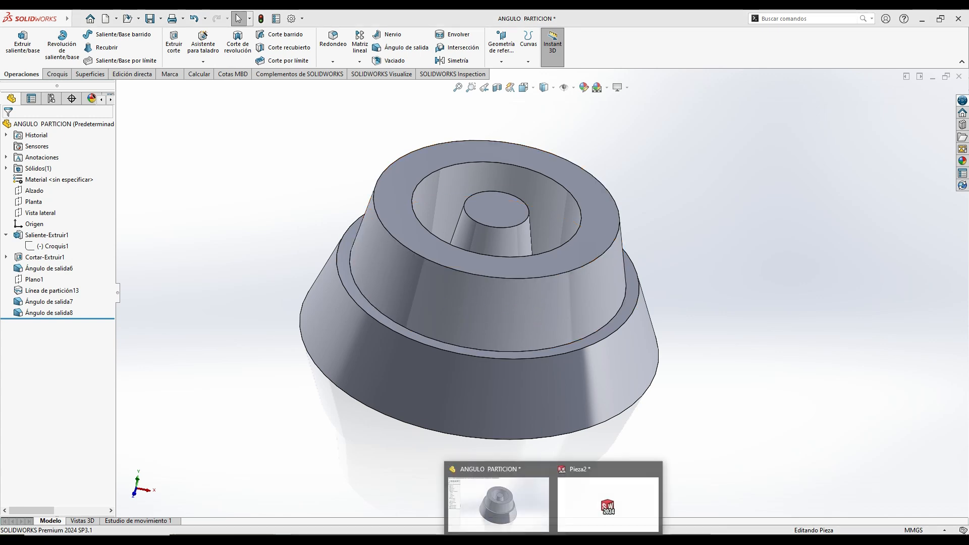
pyautogui.click(581, 496)
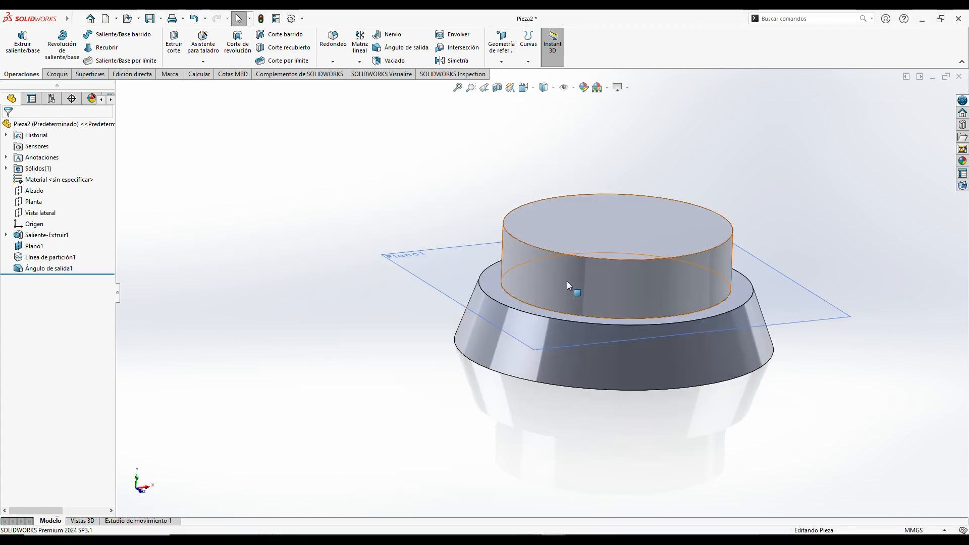
# - Draft the upper cylindrical face by 10° with the Neutral Plane type, using the top flat face as neutral plane
pyautogui.click(548, 273)
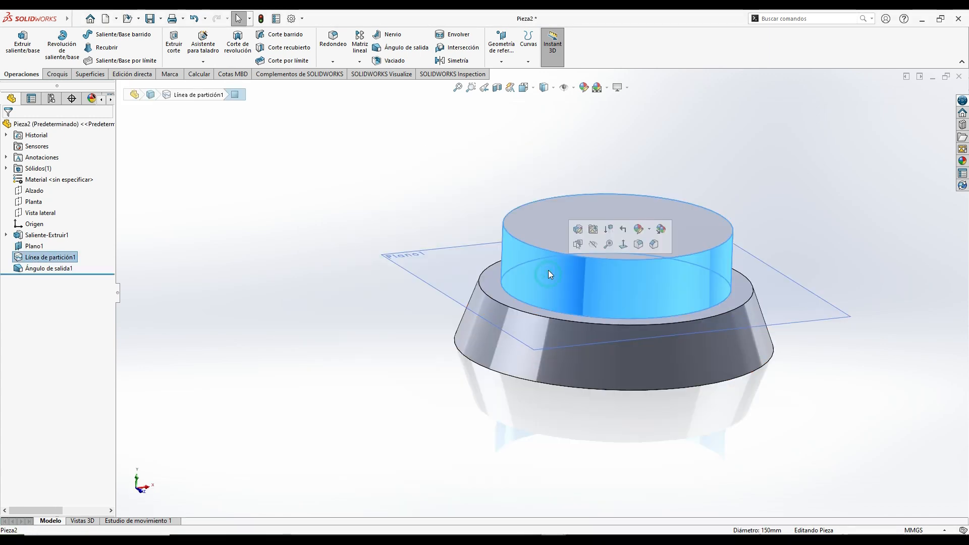
pyautogui.click(381, 112)
pyautogui.click(393, 53)
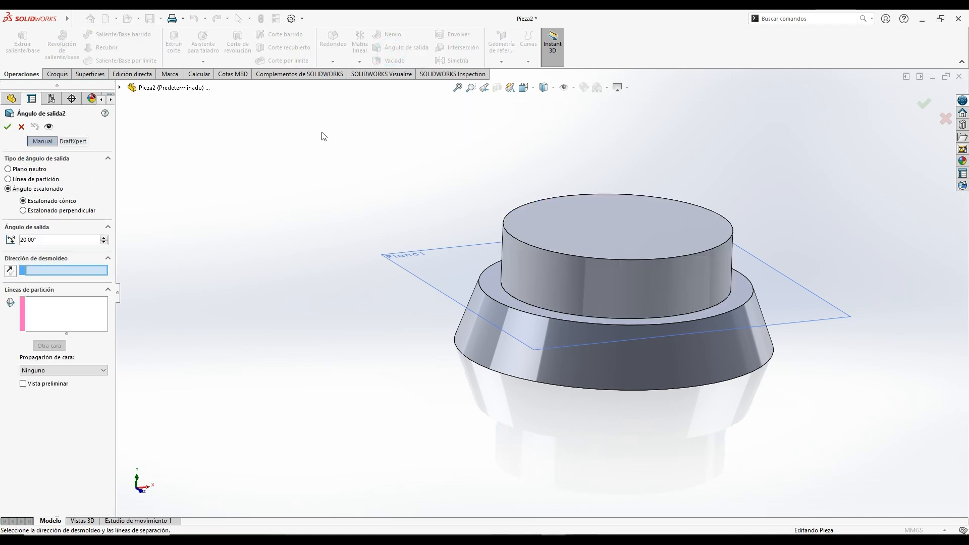
pyautogui.click(8, 169)
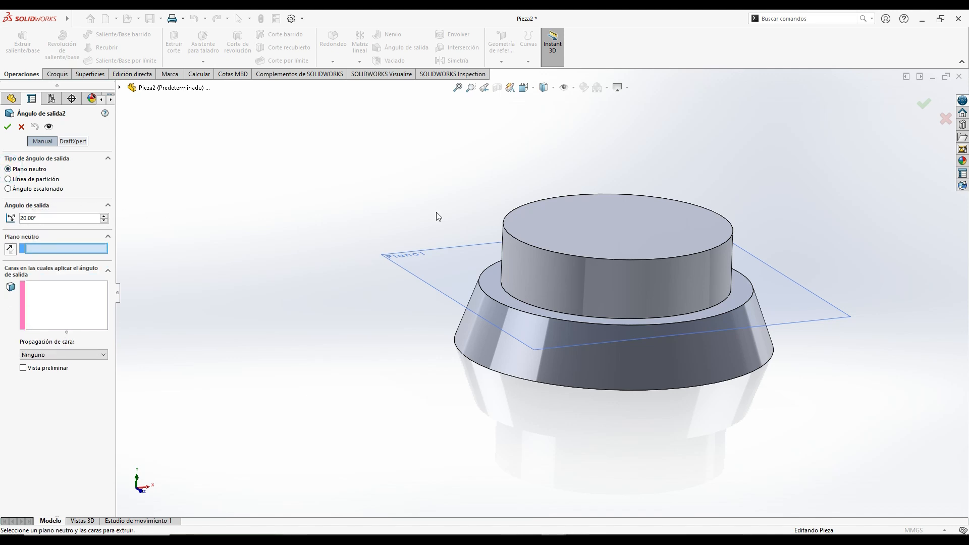
pyautogui.click(592, 226)
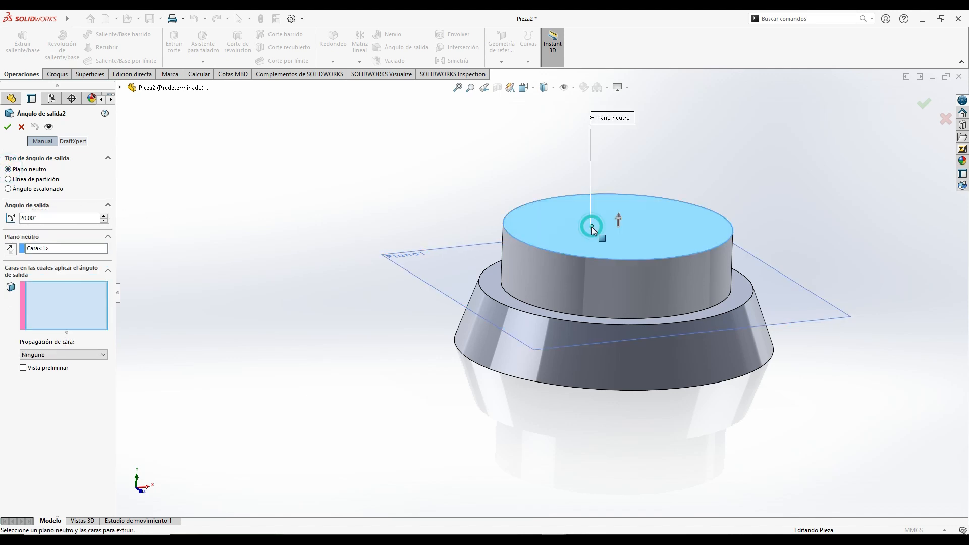
pyautogui.click(586, 275)
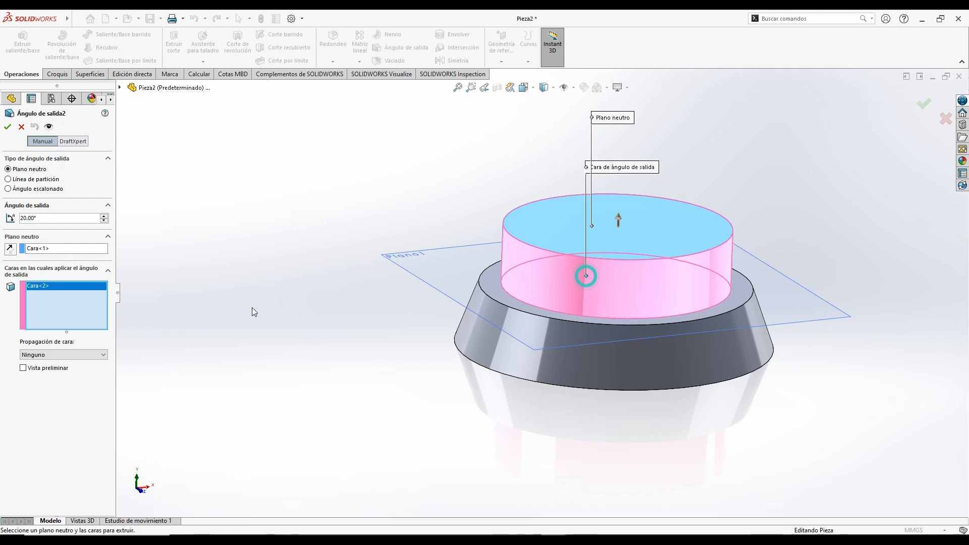
pyautogui.click(23, 368)
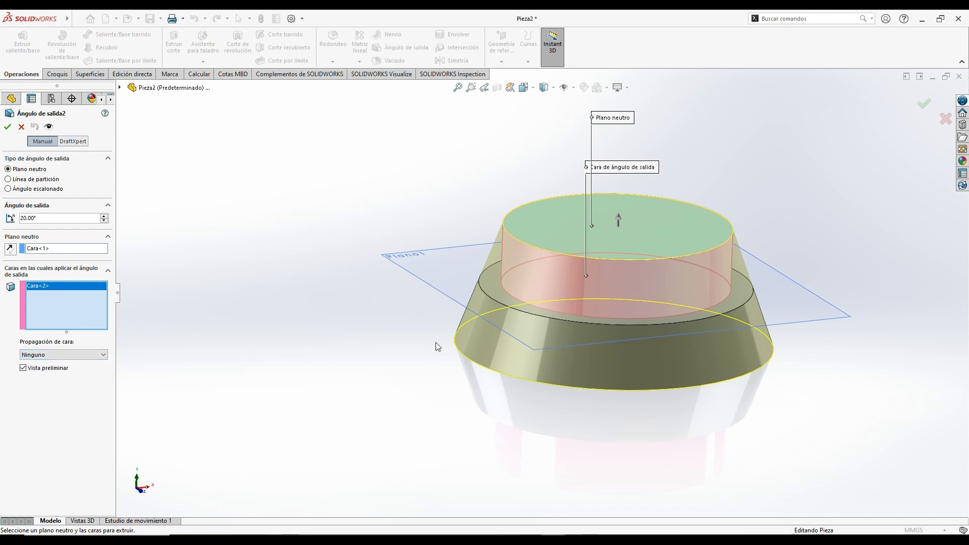
pyautogui.click(105, 222)
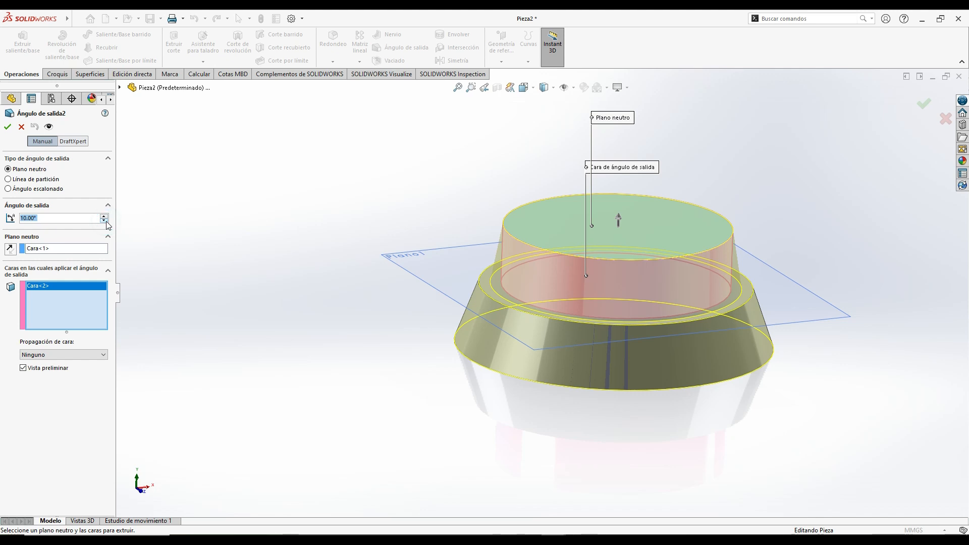
pyautogui.click(7, 127)
pyautogui.click(291, 265)
# - Delete the neutral-plane draft from the upper cylindrical face
pyautogui.moveTo(396, 271); pyautogui.dragTo(469, 276, button='middle')
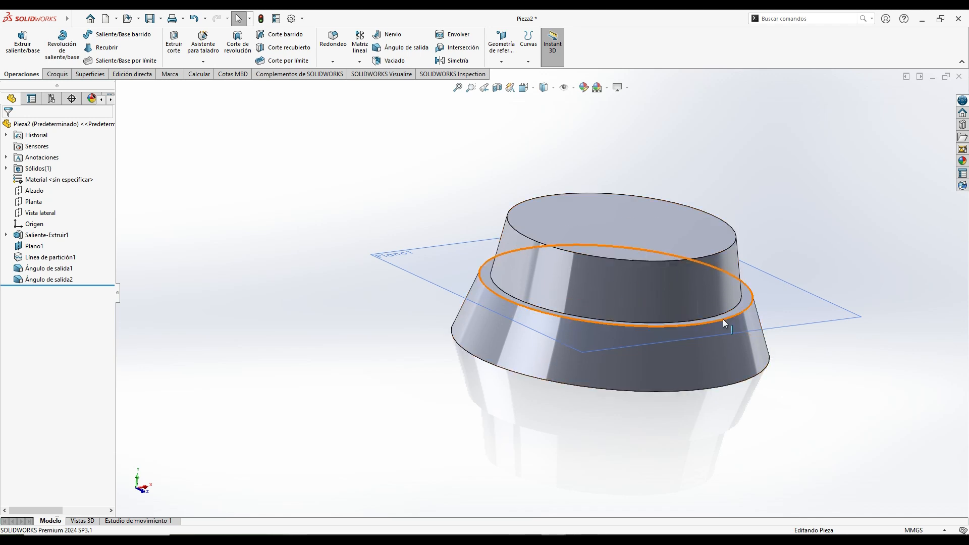
pyautogui.moveTo(380, 319); pyautogui.dragTo(473, 301, button='middle')
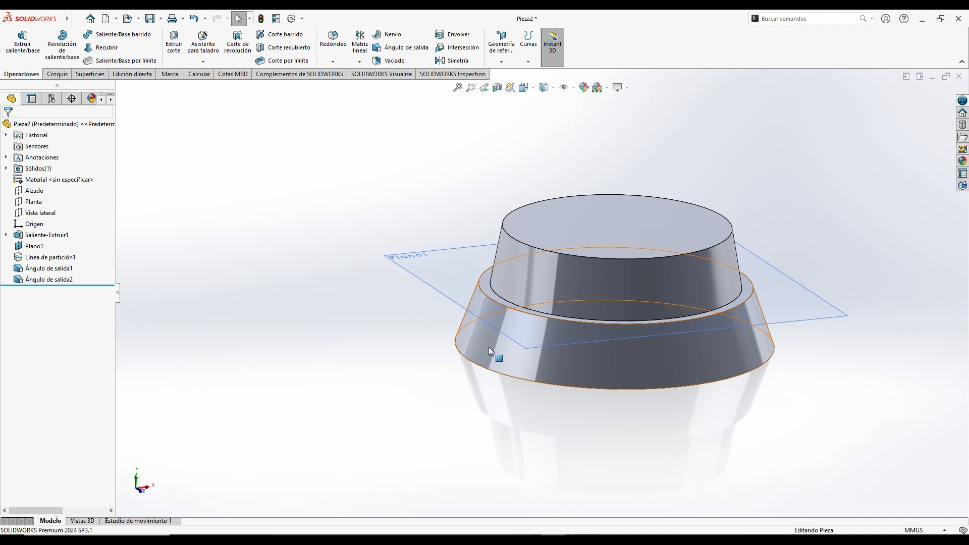
pyautogui.click(36, 248)
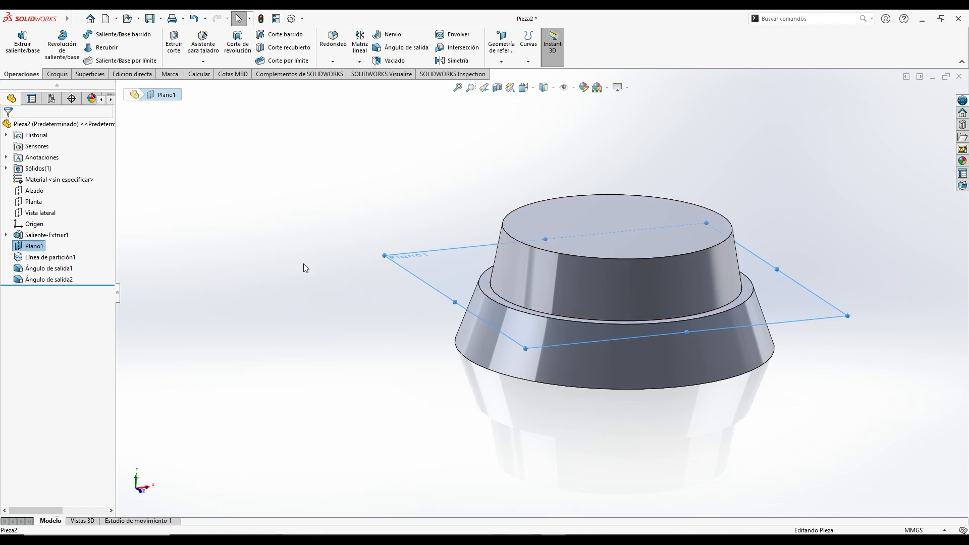
pyautogui.click(54, 283)
pyautogui.rightClick(52, 281)
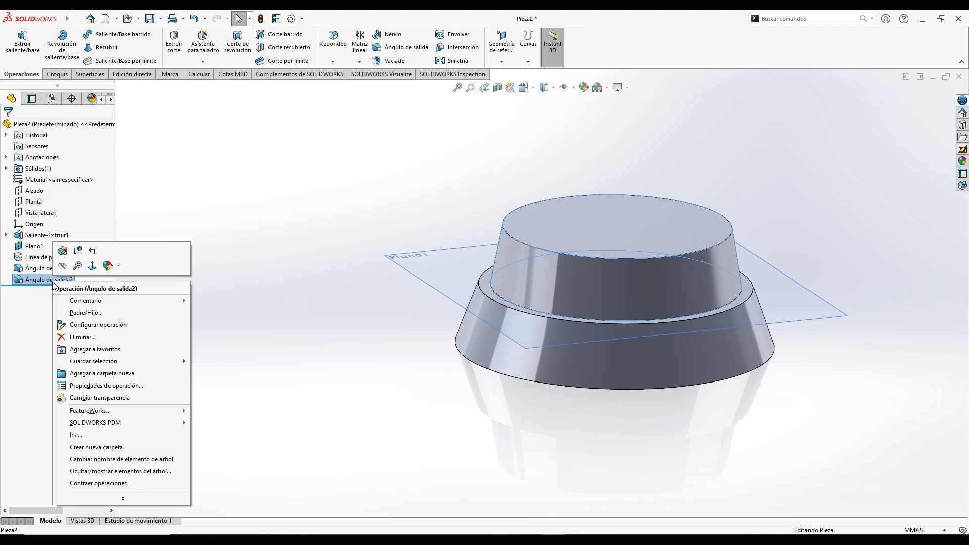
pyautogui.click(76, 341)
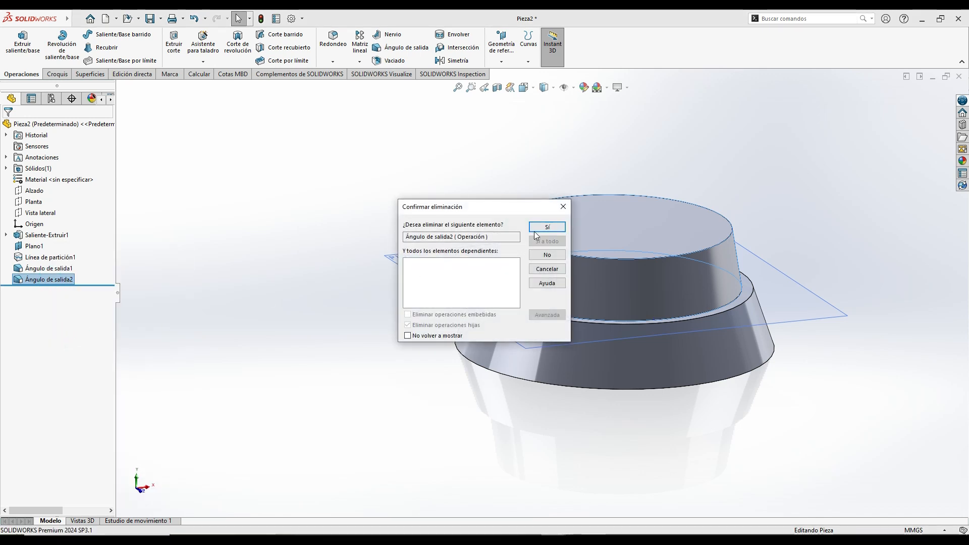
pyautogui.click(561, 226)
# - Create a reference plane offset 8 mm below the top flat face of the cylinder
pyautogui.click(571, 277)
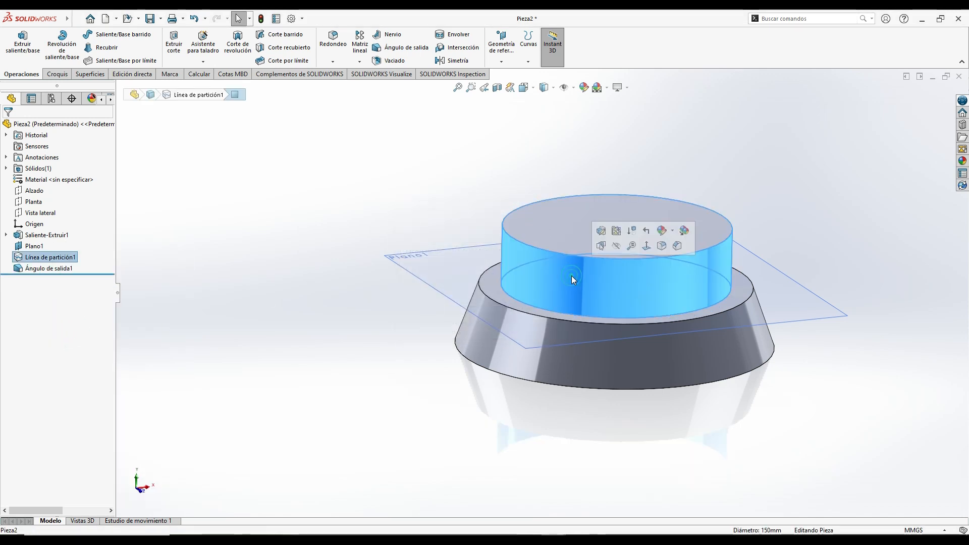
pyautogui.click(502, 62)
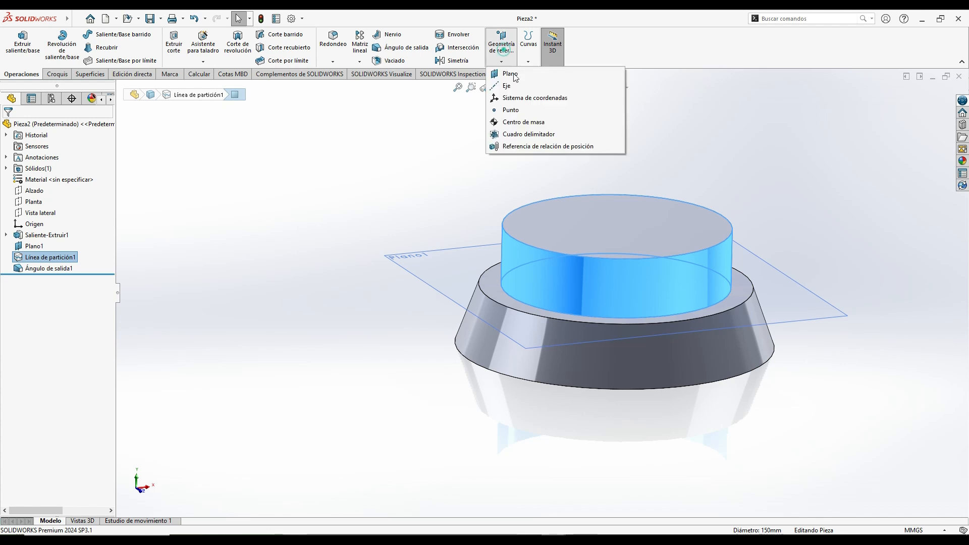
pyautogui.click(506, 74)
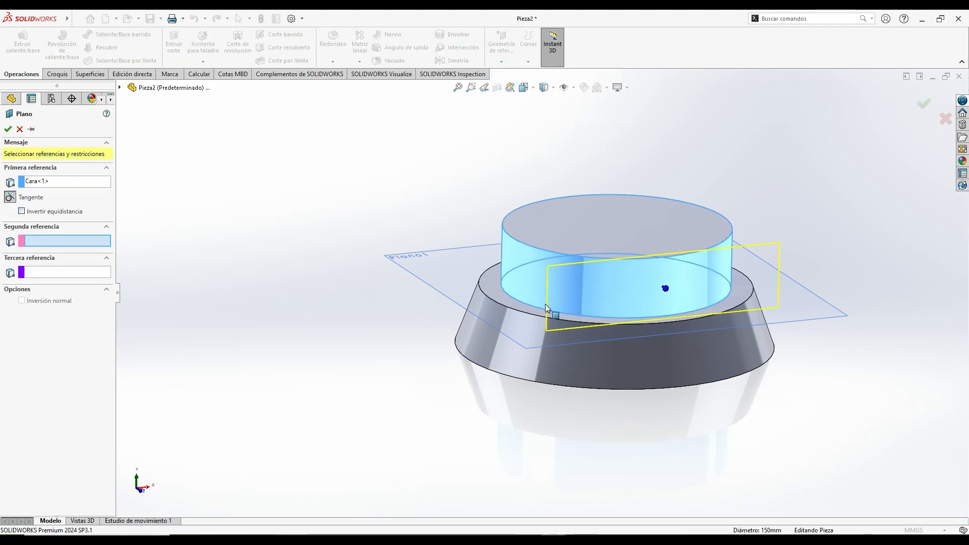
pyautogui.click(40, 183)
pyautogui.press('Delete')
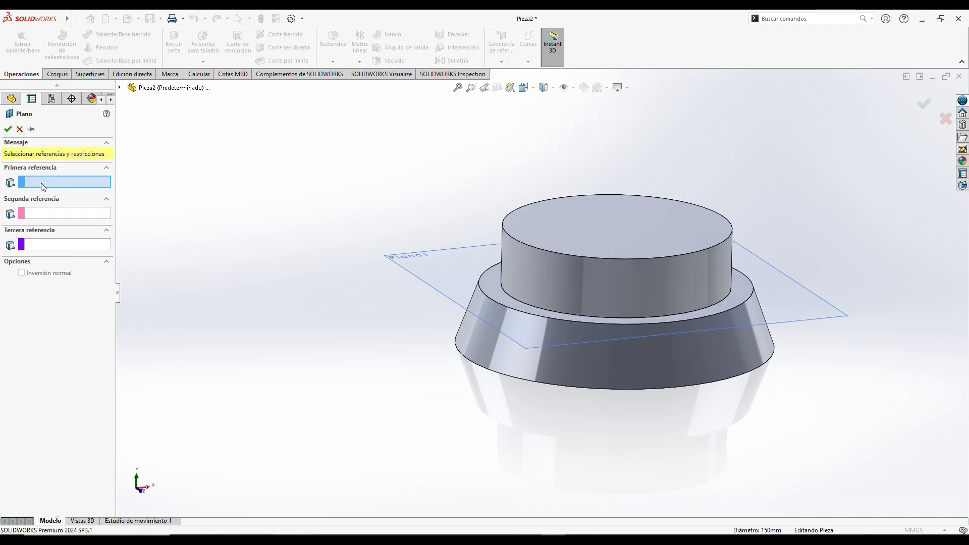
pyautogui.click(630, 241)
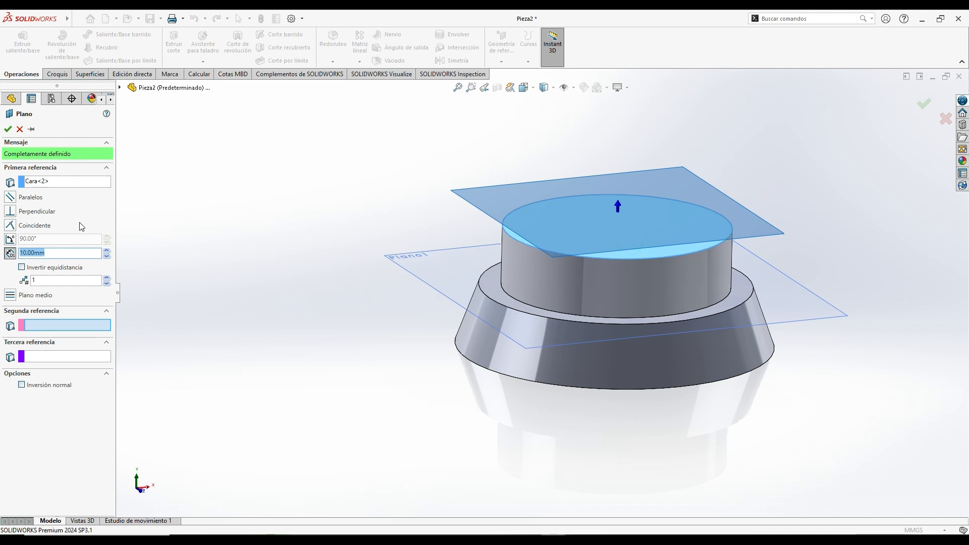
pyautogui.click(30, 271)
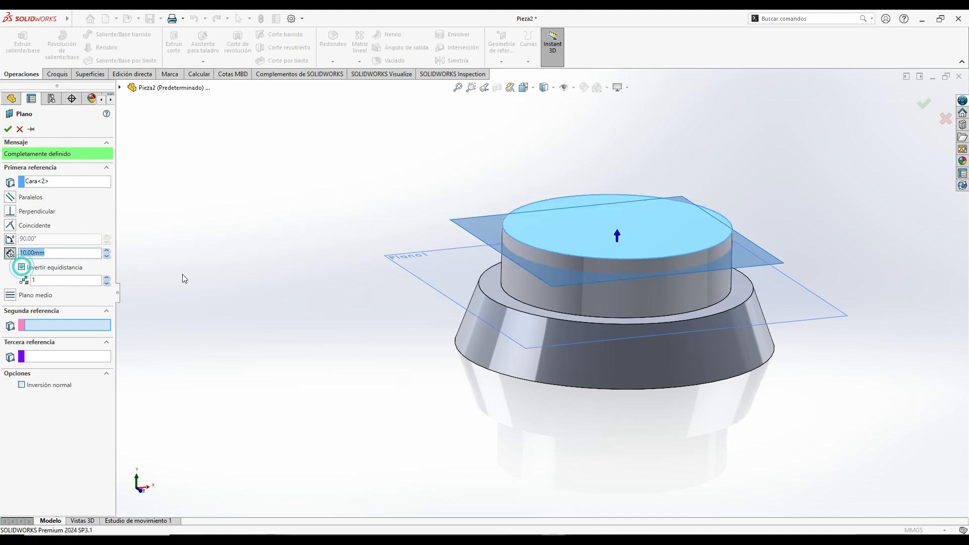
pyautogui.click(108, 256)
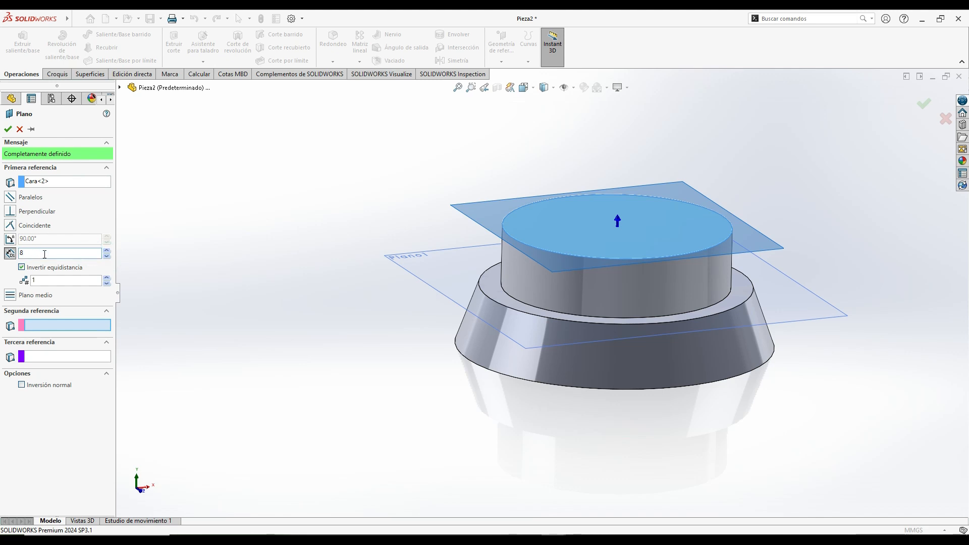
pyautogui.click(78, 215)
pyautogui.moveTo(383, 295); pyautogui.dragTo(383, 270, button='middle')
pyautogui.click(8, 129)
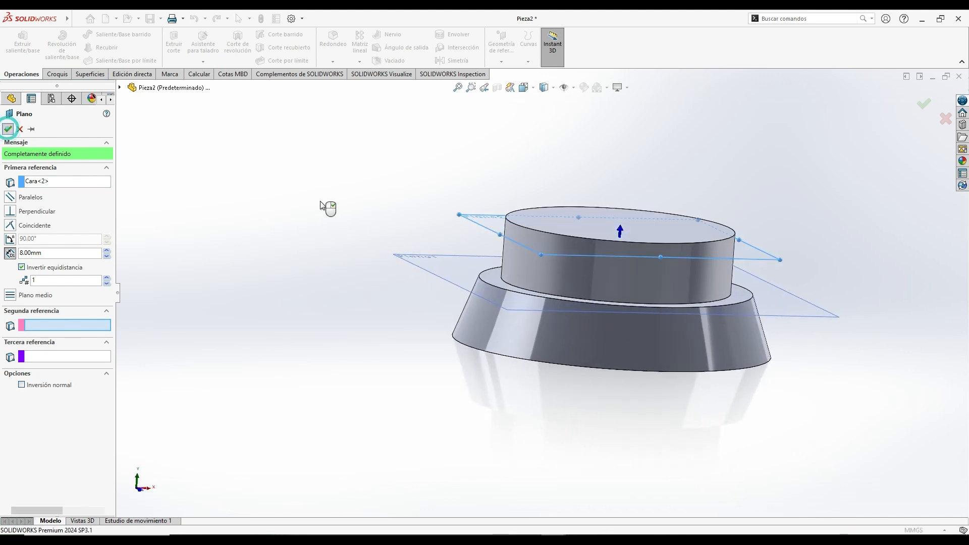
# - Split the upper cylindrical face with an Intersection split line using the new offset plane
pyautogui.click(528, 62)
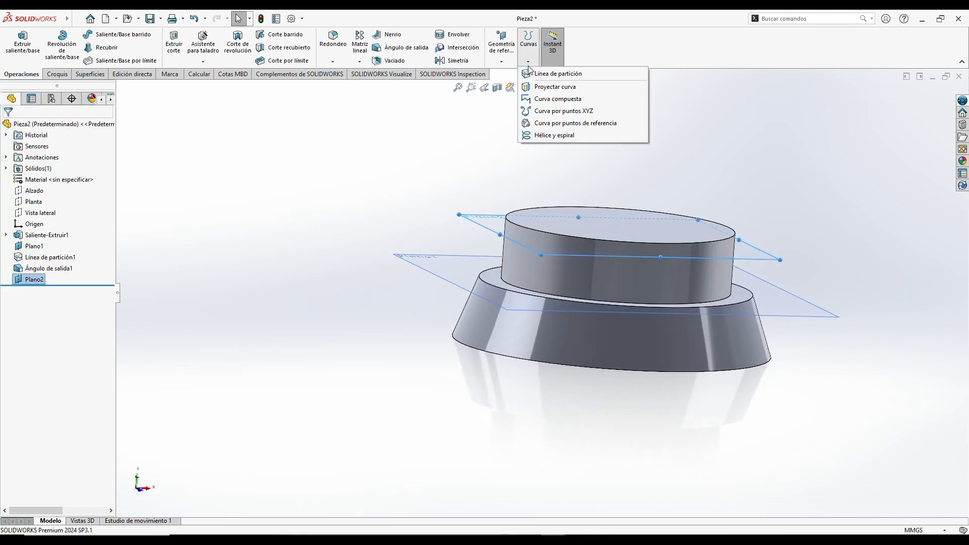
pyautogui.click(544, 75)
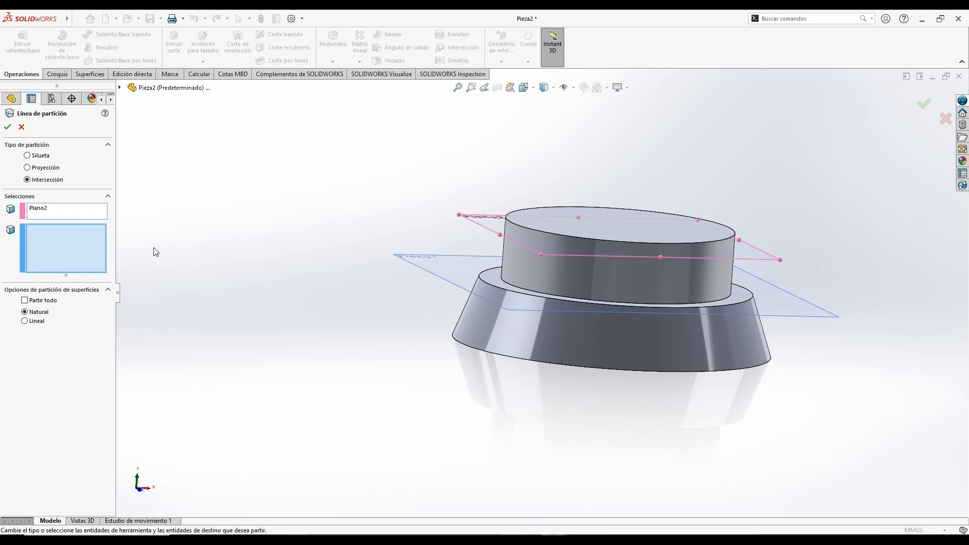
pyautogui.click(592, 278)
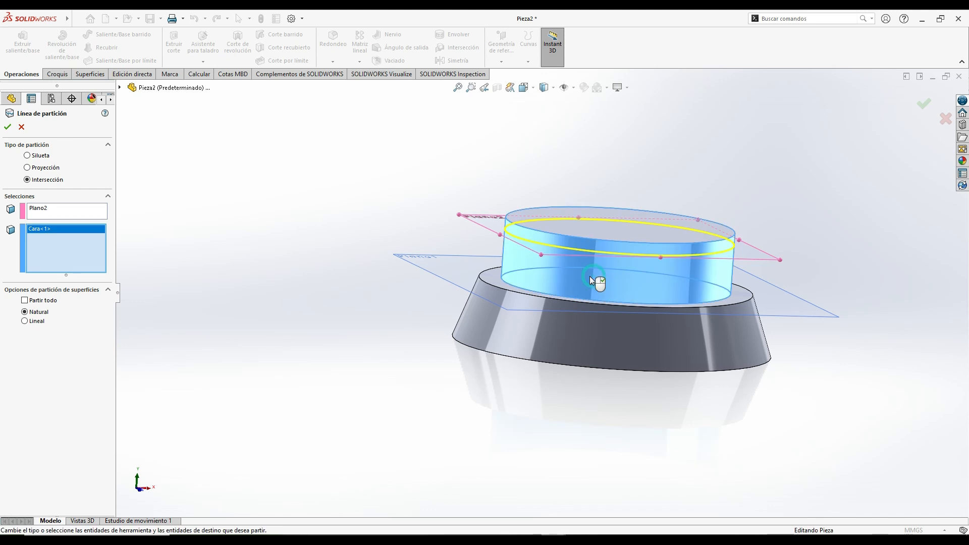
pyautogui.click(7, 127)
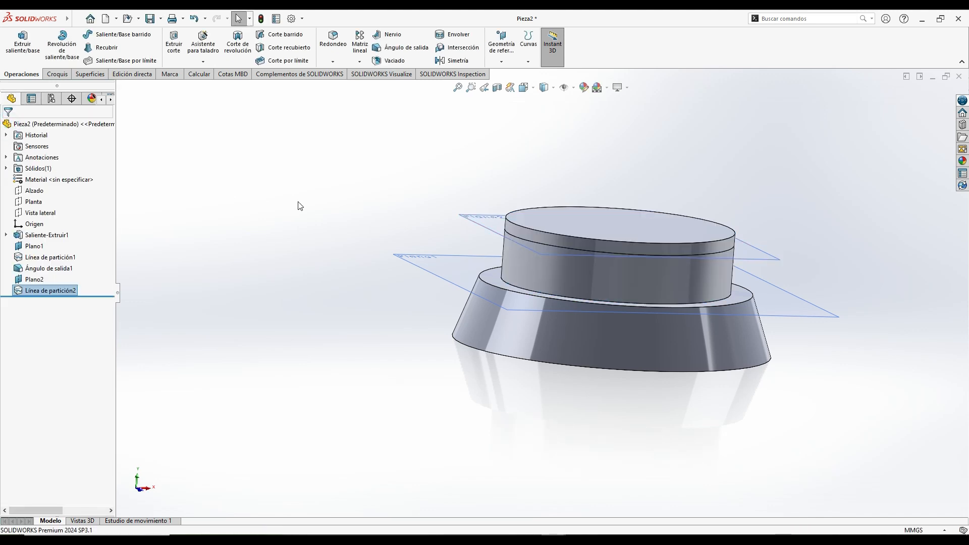
# - Set up a tapered step draft with the top face as pull direction and the new split edge as parting line, with preview enabled
pyautogui.click(398, 47)
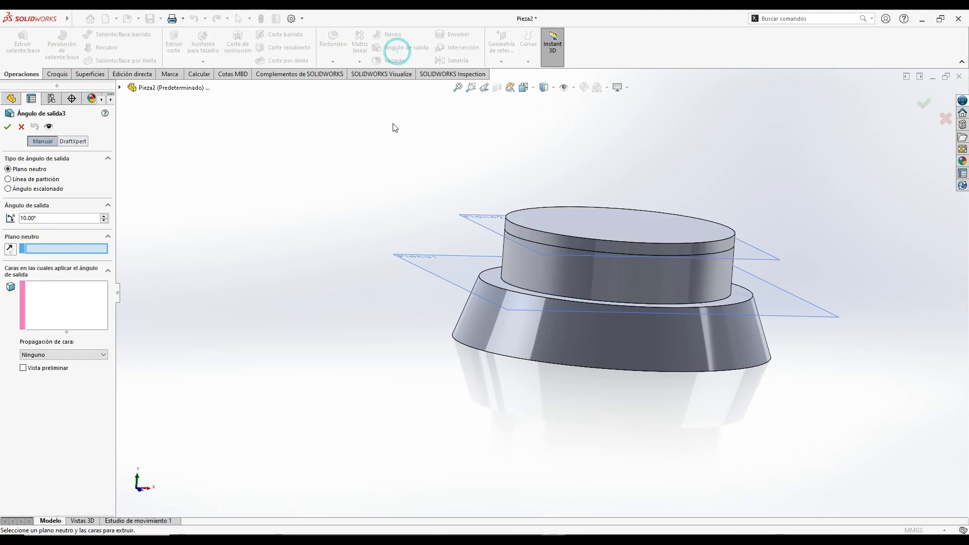
pyautogui.click(8, 189)
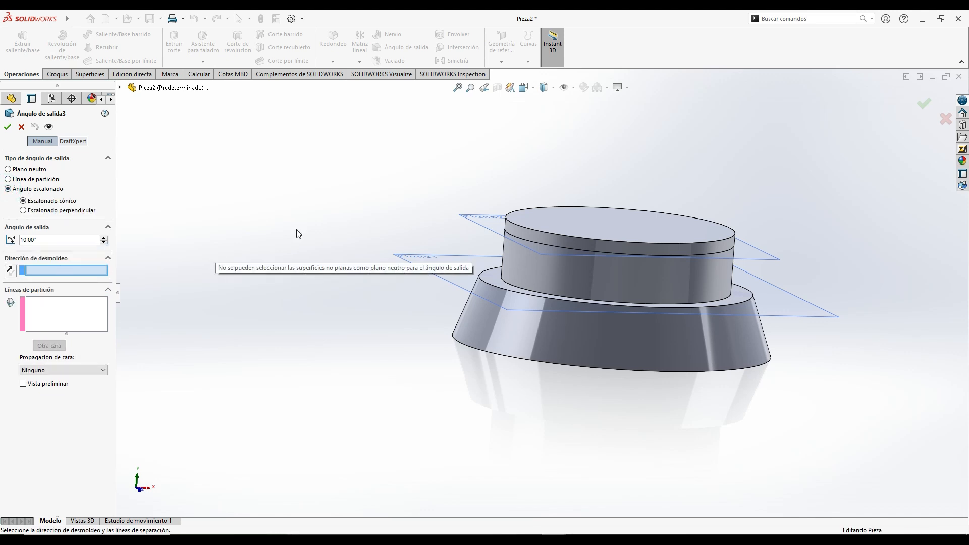
pyautogui.moveTo(296, 229); pyautogui.dragTo(289, 247, button='middle')
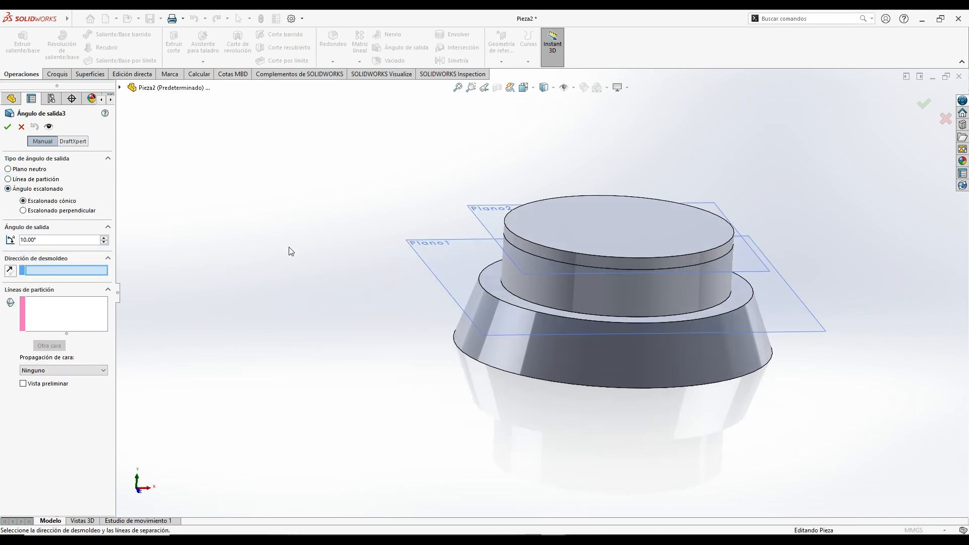
pyautogui.click(593, 226)
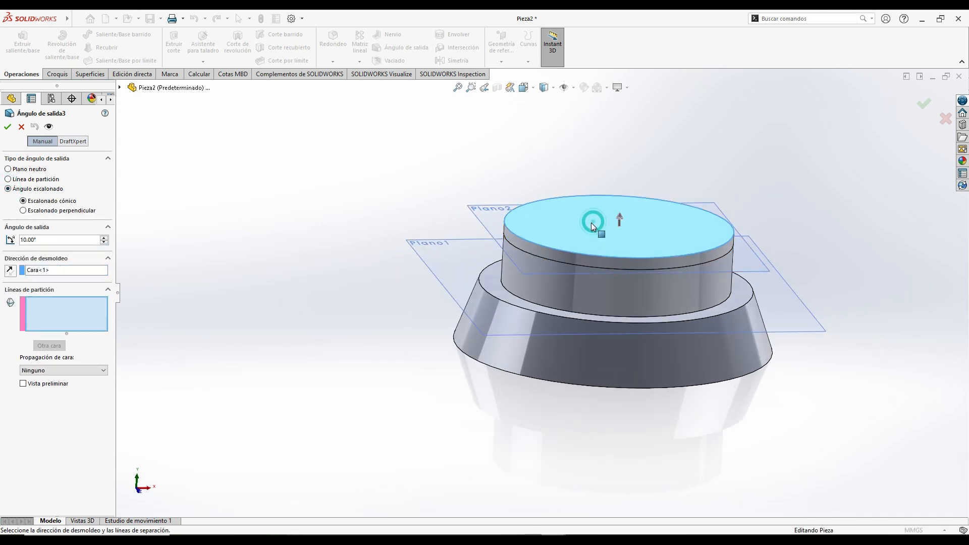
pyautogui.click(553, 260)
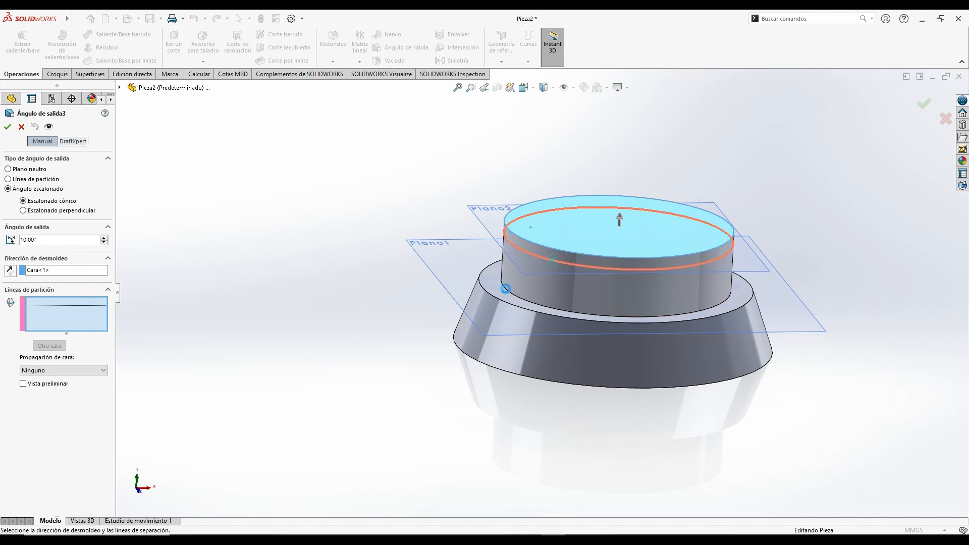
pyautogui.click(23, 384)
pyautogui.moveTo(266, 340); pyautogui.dragTo(344, 265, button='middle')
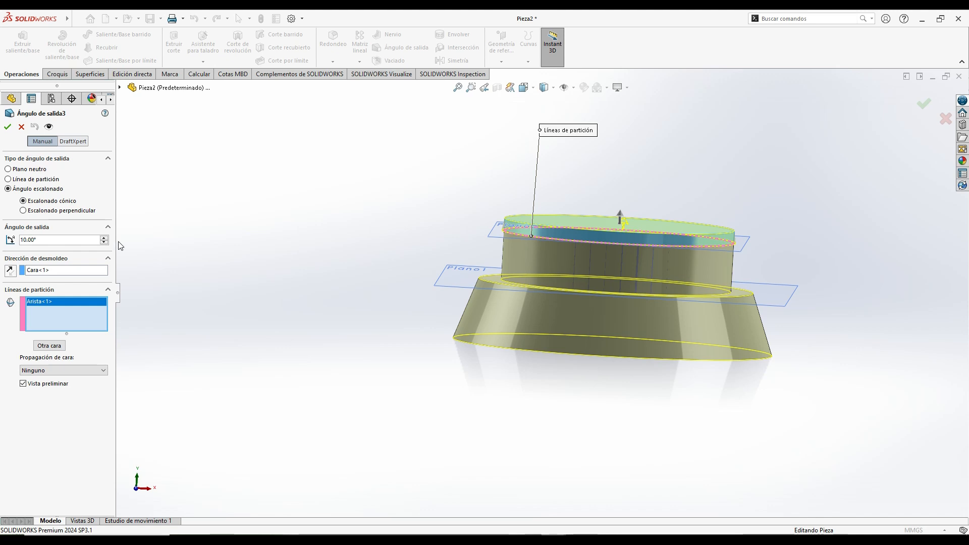
# - Set the step draft angle to 45° and create the draft
pyautogui.click(105, 238)
pyautogui.click(104, 238)
pyautogui.write('45')
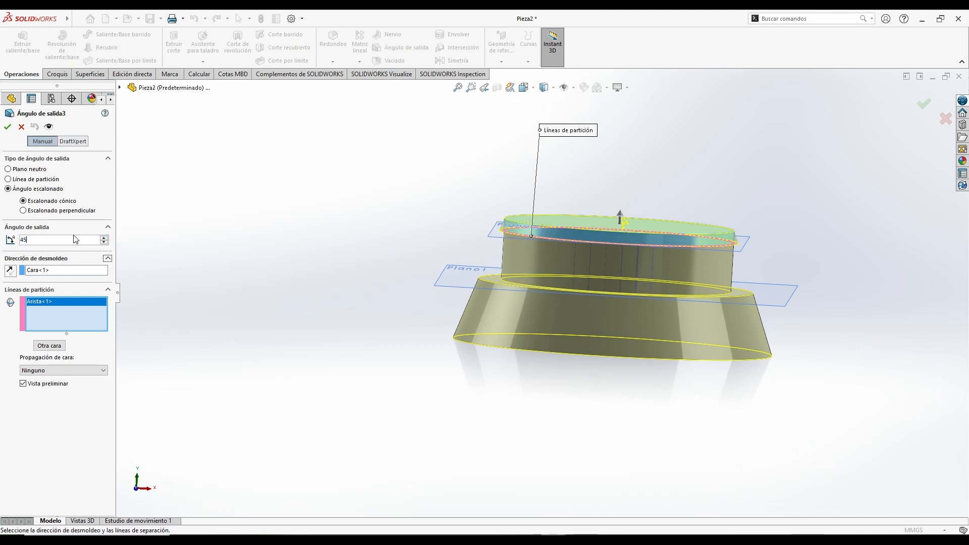
pyautogui.click(334, 236)
pyautogui.moveTo(419, 216); pyautogui.dragTo(410, 259, button='middle')
pyautogui.click(9, 128)
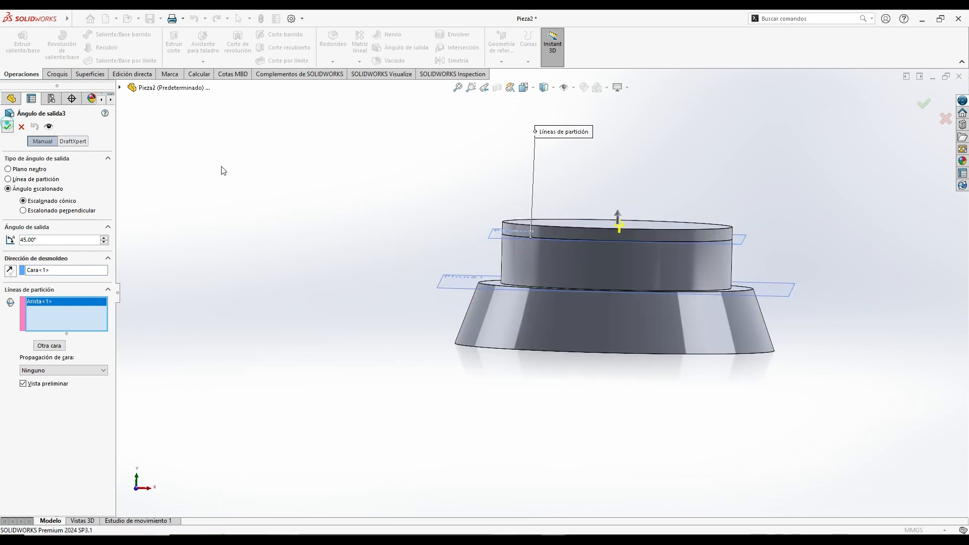
pyautogui.moveTo(283, 181); pyautogui.dragTo(357, 241, button='middle')
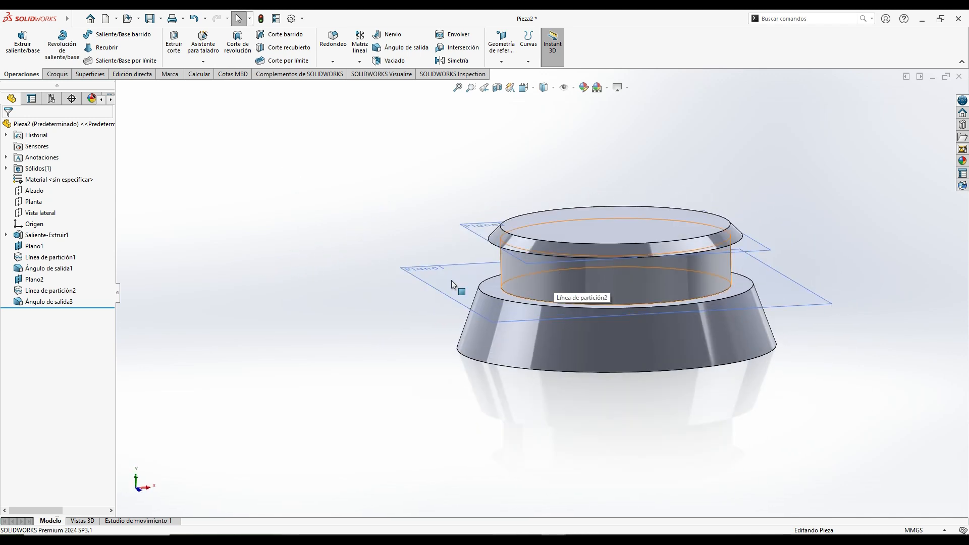
# - Try applying the upper step draft to the other face of its parting line with a 10° angle
pyautogui.click(50, 302)
pyautogui.click(61, 273)
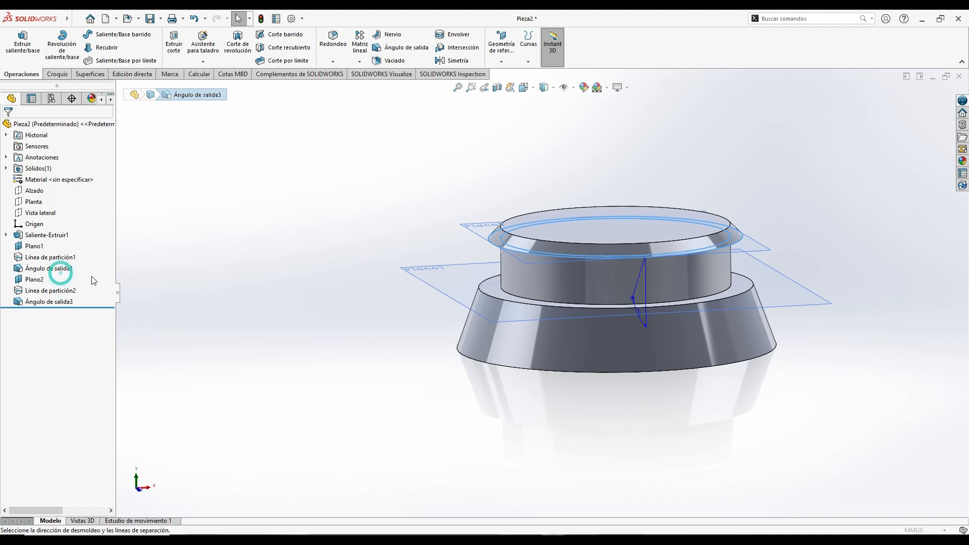
pyautogui.click(46, 329)
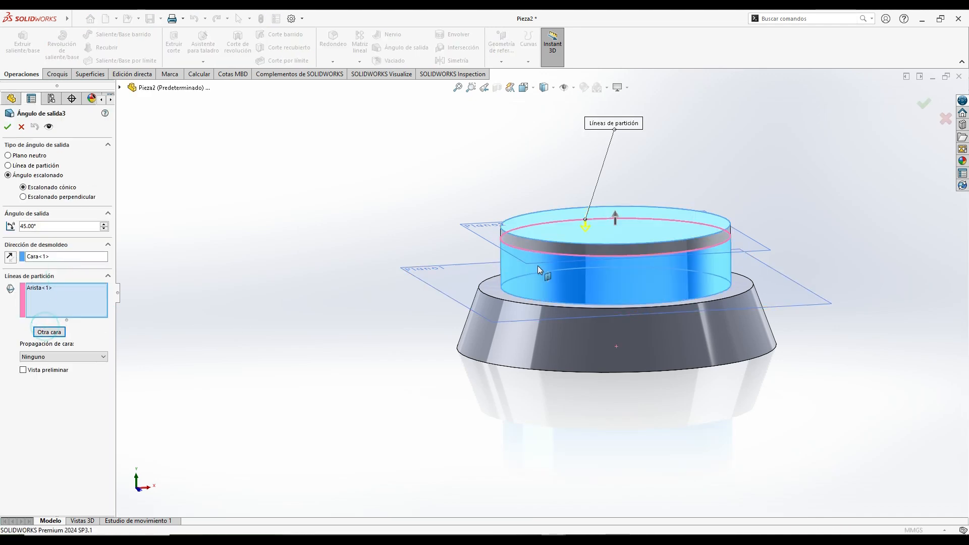
pyautogui.click(23, 370)
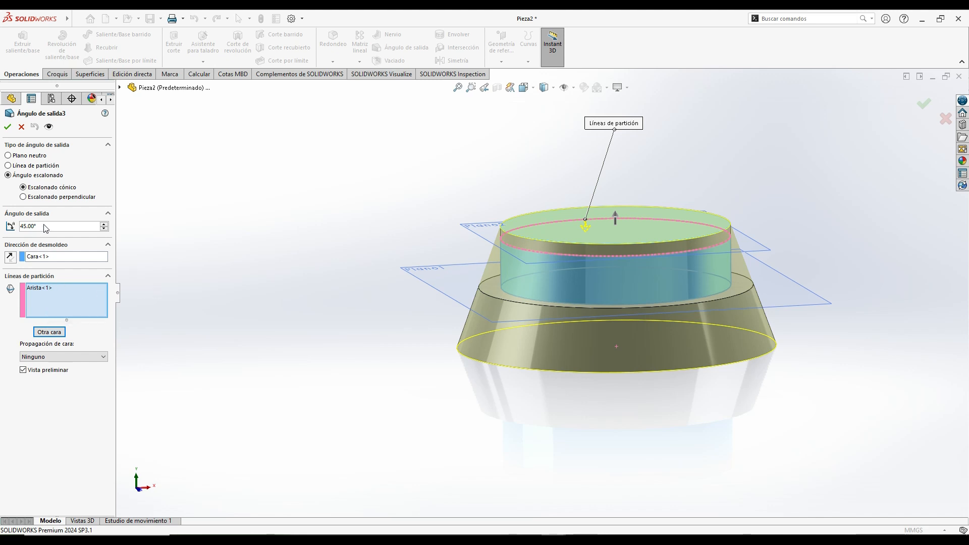
pyautogui.write('10')
pyautogui.press('Return')
pyautogui.moveTo(212, 243); pyautogui.dragTo(239, 227, button='middle')
pyautogui.scroll(-4, 499, 227)
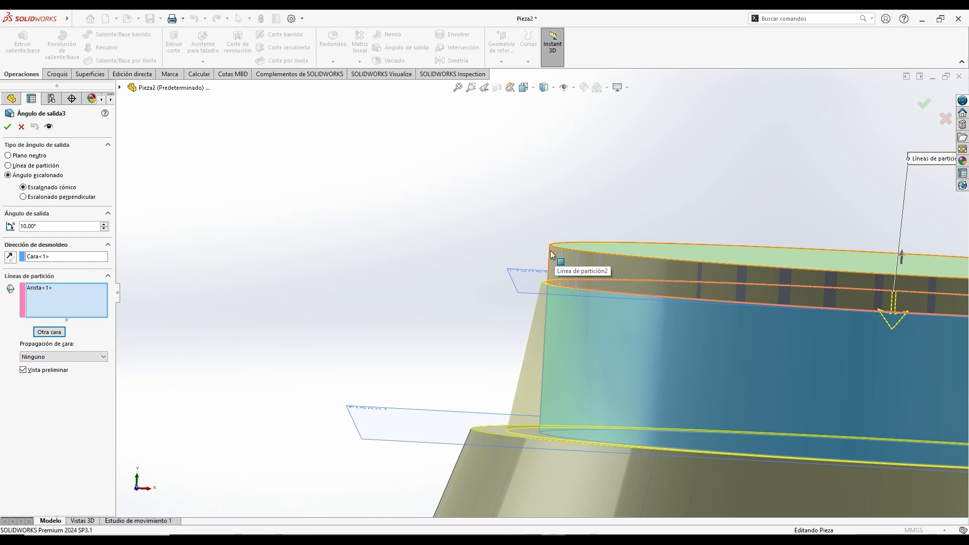
pyautogui.click(21, 127)
# - Sketch two circles centred on the origin on the top flat face, about 70 mm and 106 mm in diameter
pyautogui.moveTo(398, 256); pyautogui.dragTo(411, 335, button='middle')
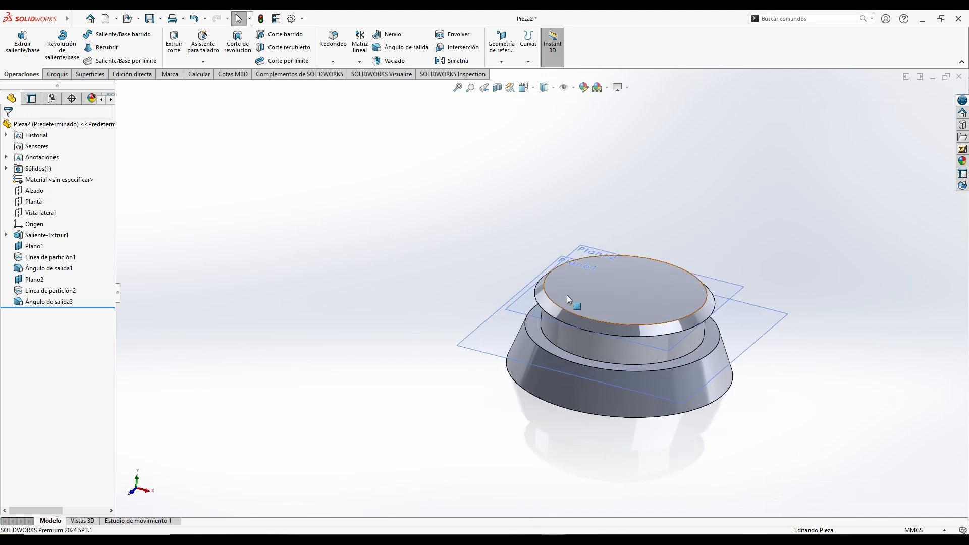
pyautogui.click(605, 291)
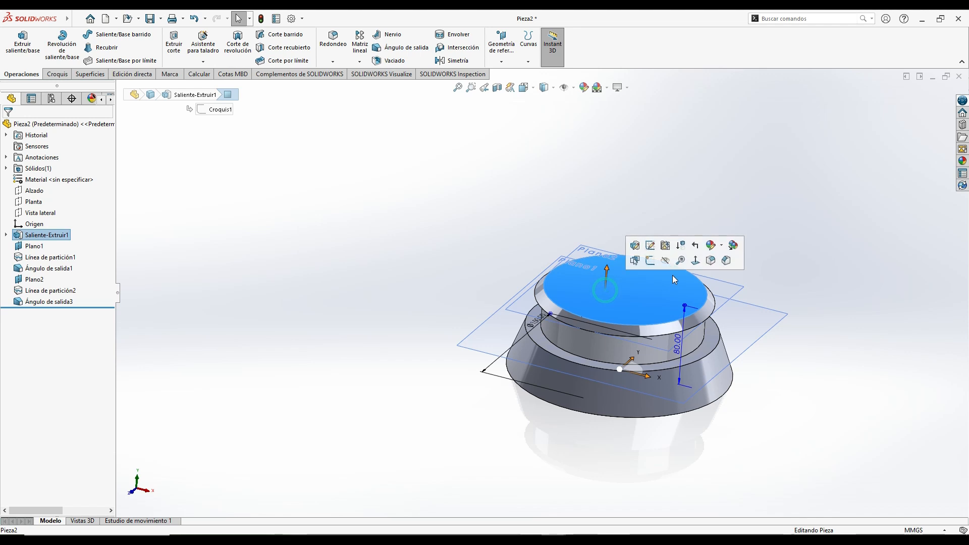
pyautogui.click(701, 263)
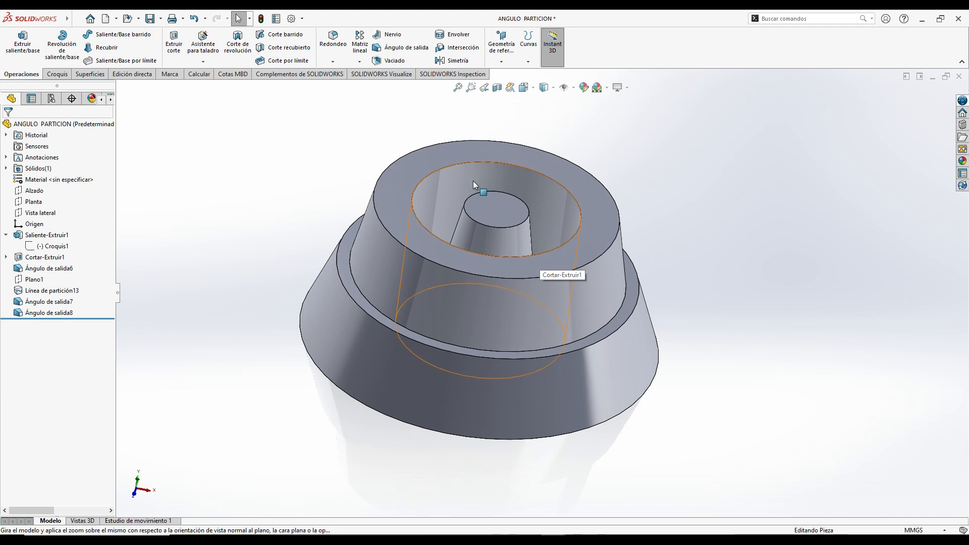
pyautogui.moveTo(554, 541)
pyautogui.click(578, 487)
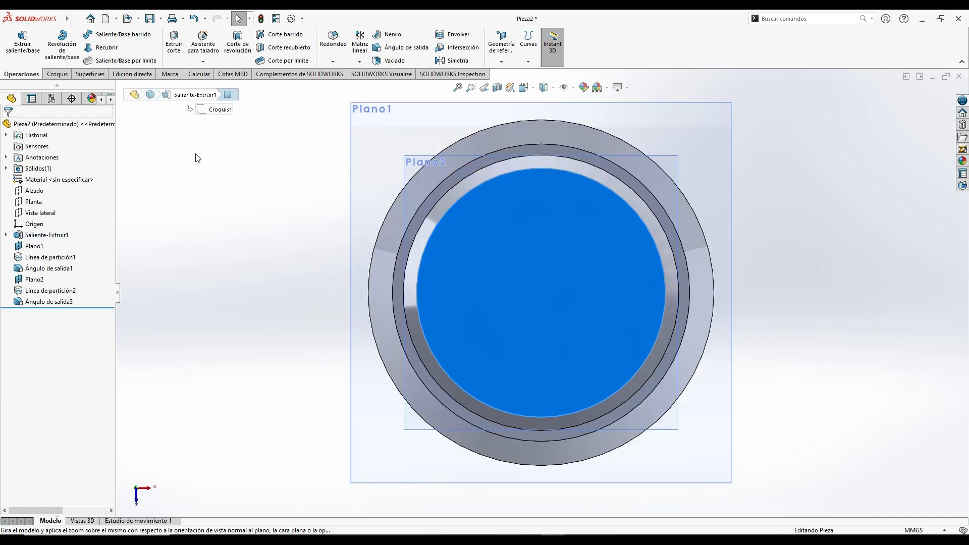
pyautogui.click(55, 73)
pyautogui.click(91, 34)
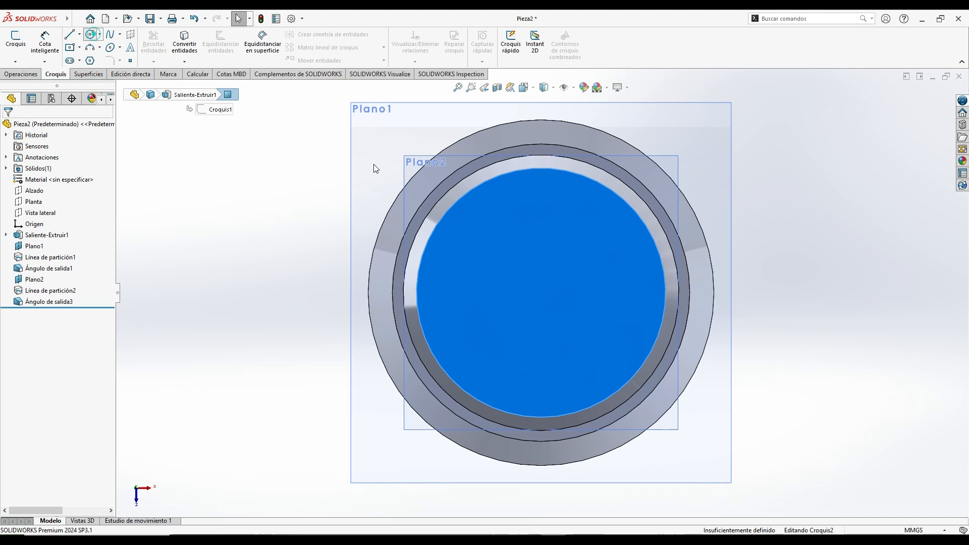
pyautogui.click(541, 292)
pyautogui.click(562, 347)
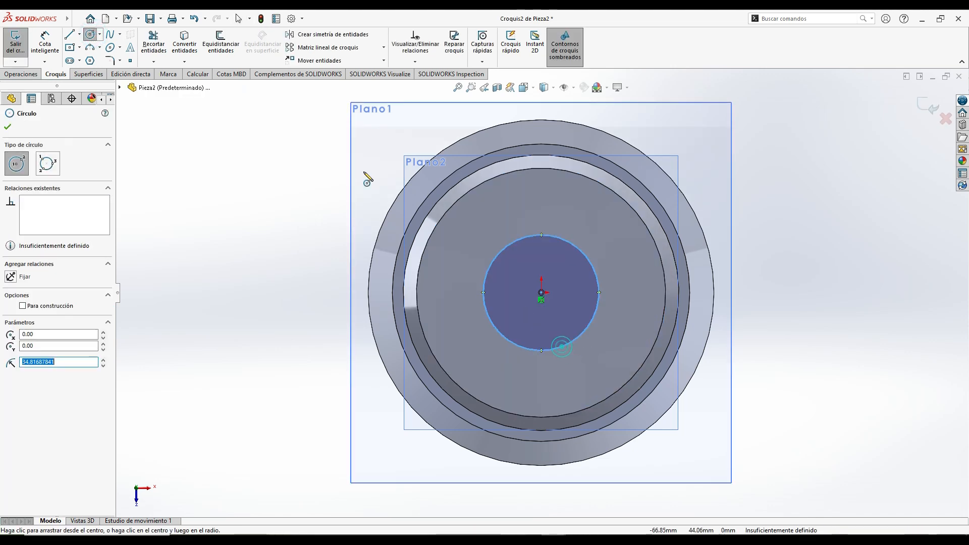
pyautogui.click(541, 292)
pyautogui.click(590, 367)
# - Dimension the outer circle's diameter to 100 mm and the inner circle's to 50 mm
pyautogui.click(45, 42)
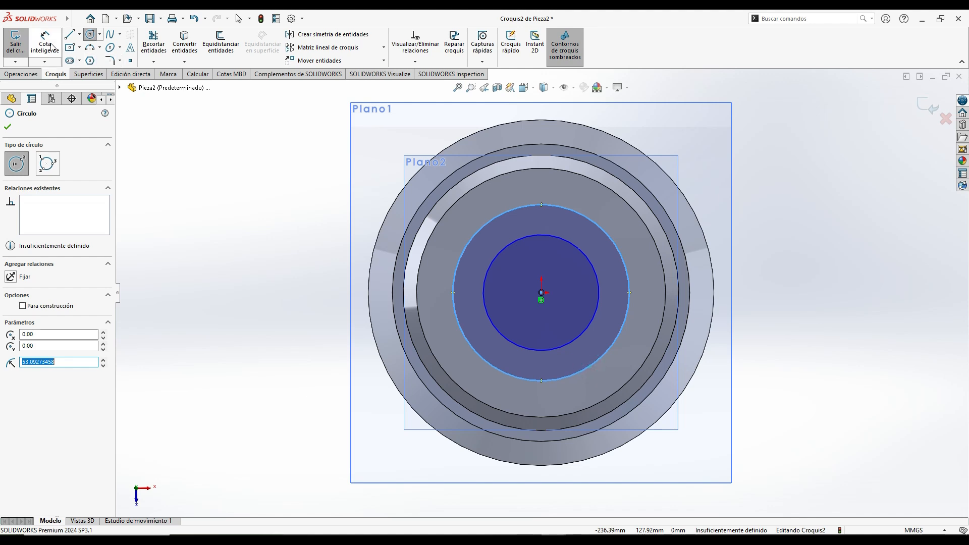
pyautogui.click(463, 335)
pyautogui.click(285, 360)
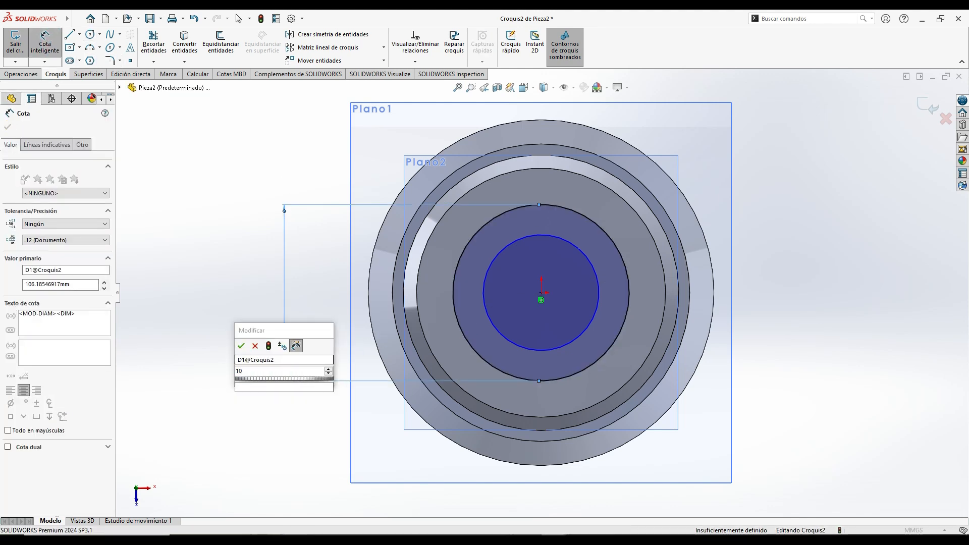
pyautogui.press('Return')
pyautogui.click(493, 326)
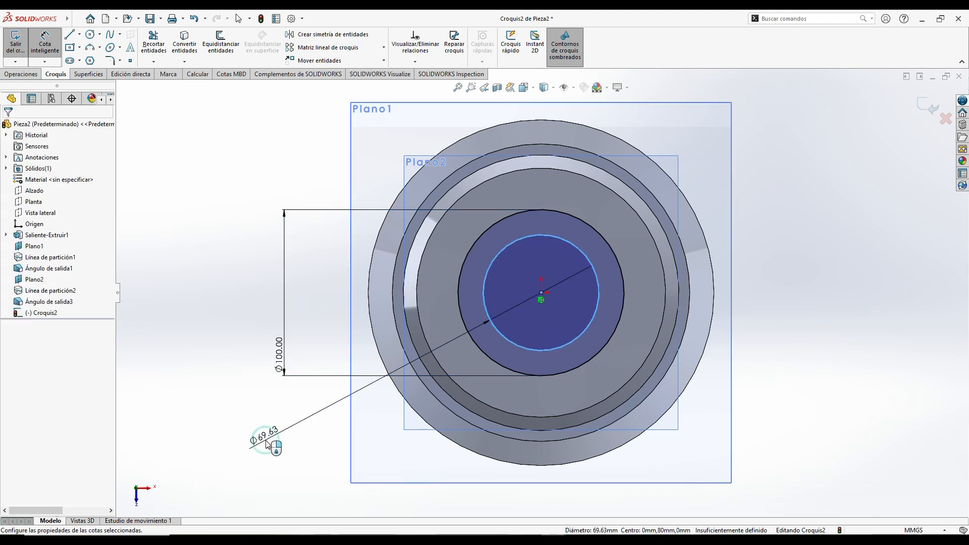
pyautogui.click(266, 443)
pyautogui.write('50')
pyautogui.press('Return')
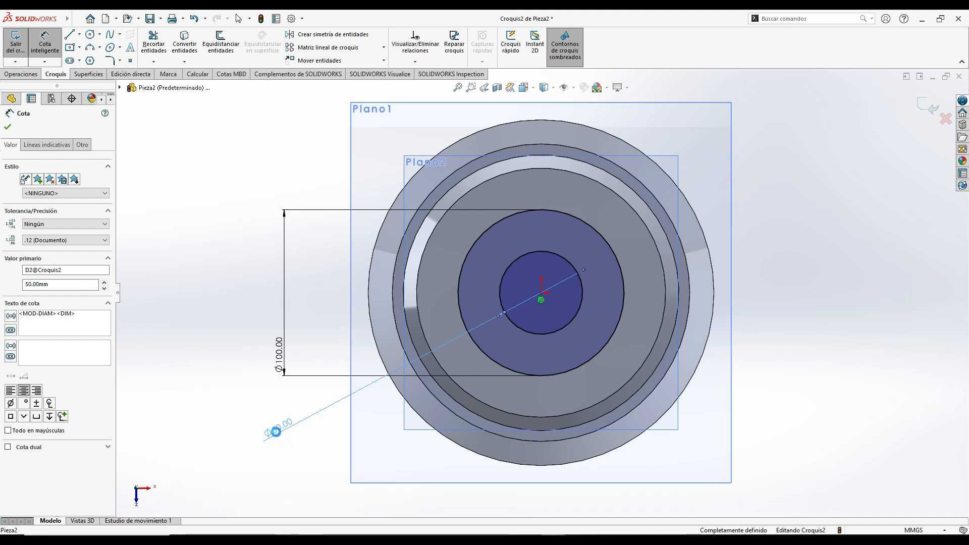
# - Change the inner circle's diameter dimension to 40 mm
pyautogui.doubleClick(275, 430)
pyautogui.write('40')
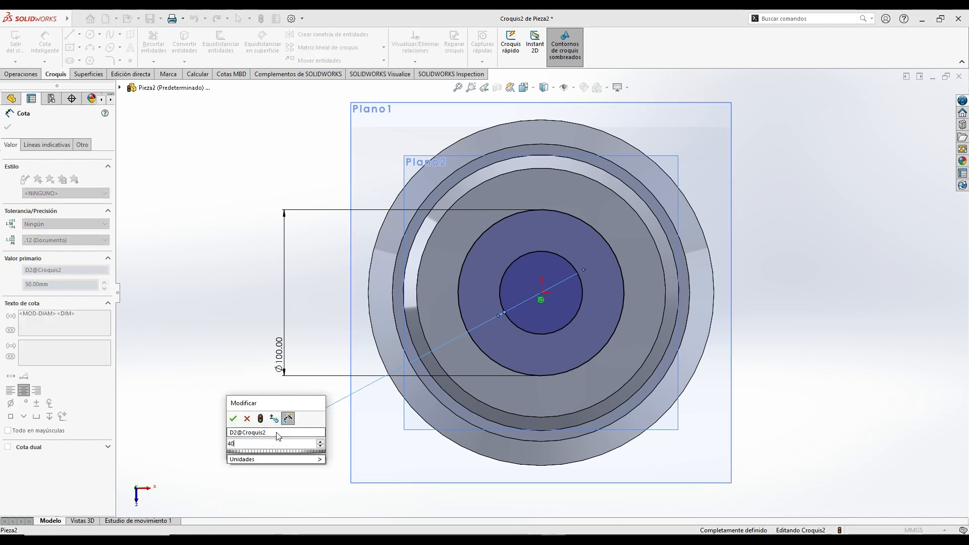
pyautogui.press('Return')
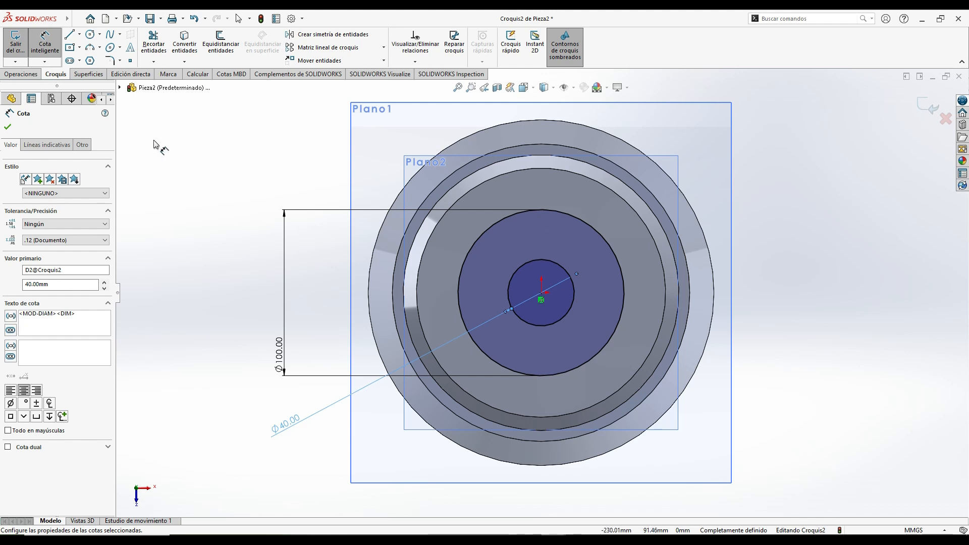
# - Cut-extrude the ring between the two circles 70 mm deep into the part from the top face
pyautogui.click(23, 74)
pyautogui.click(174, 45)
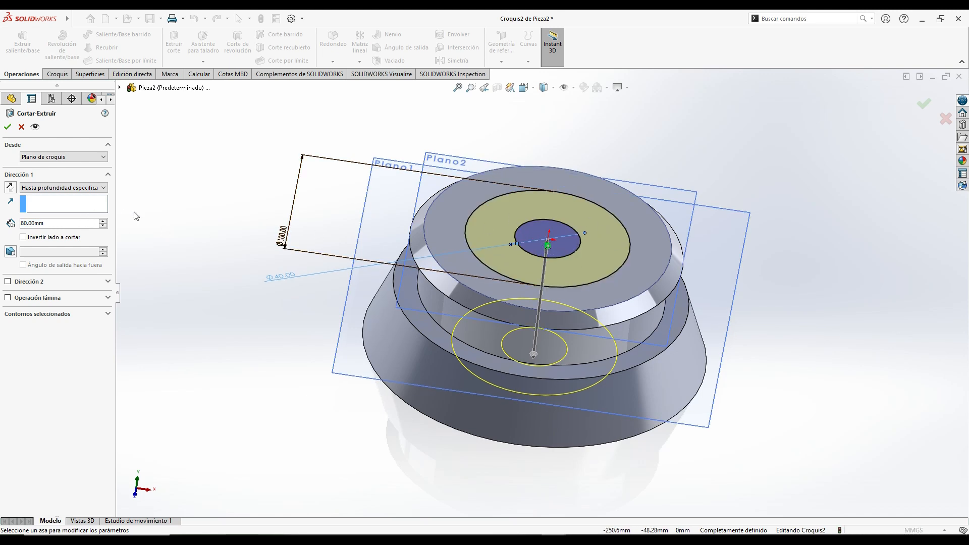
pyautogui.moveTo(216, 297); pyautogui.dragTo(217, 258, button='middle')
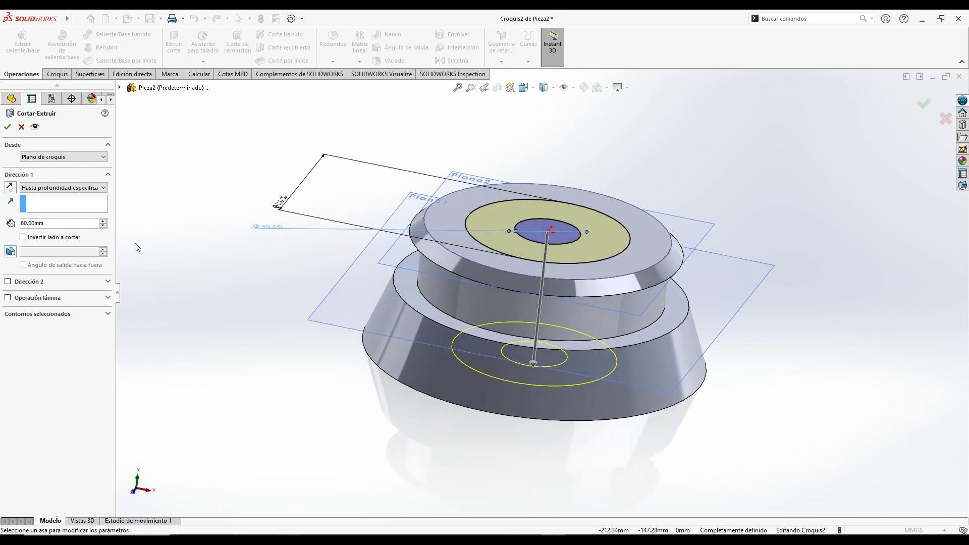
pyautogui.click(102, 221)
pyautogui.click(103, 220)
pyautogui.click(102, 220)
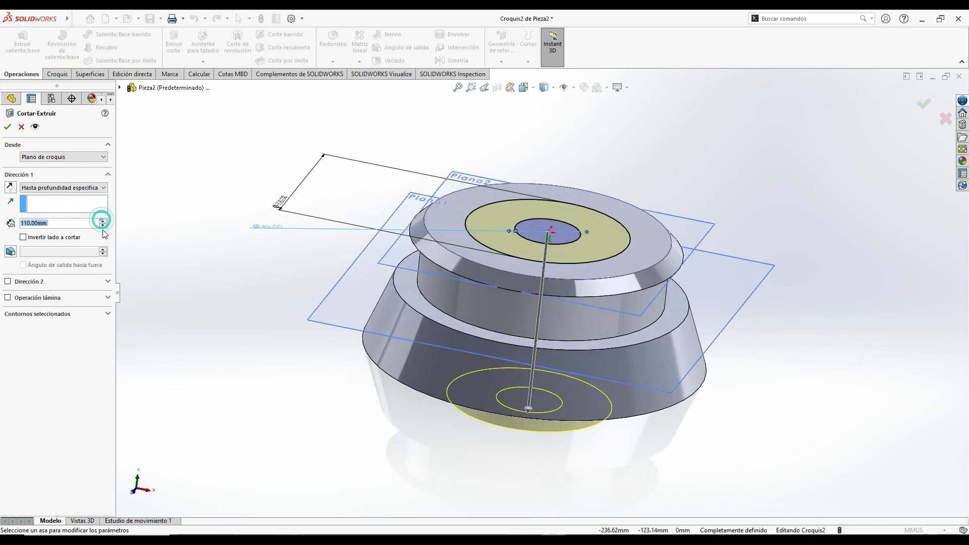
pyautogui.click(103, 226)
pyautogui.click(103, 226)
pyautogui.click(103, 226)
pyautogui.click(103, 226)
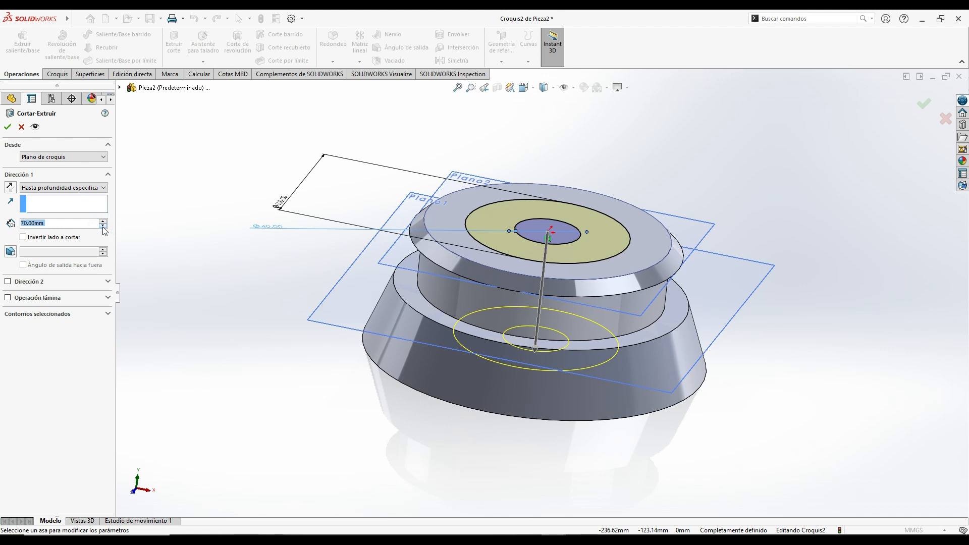
pyautogui.click(7, 127)
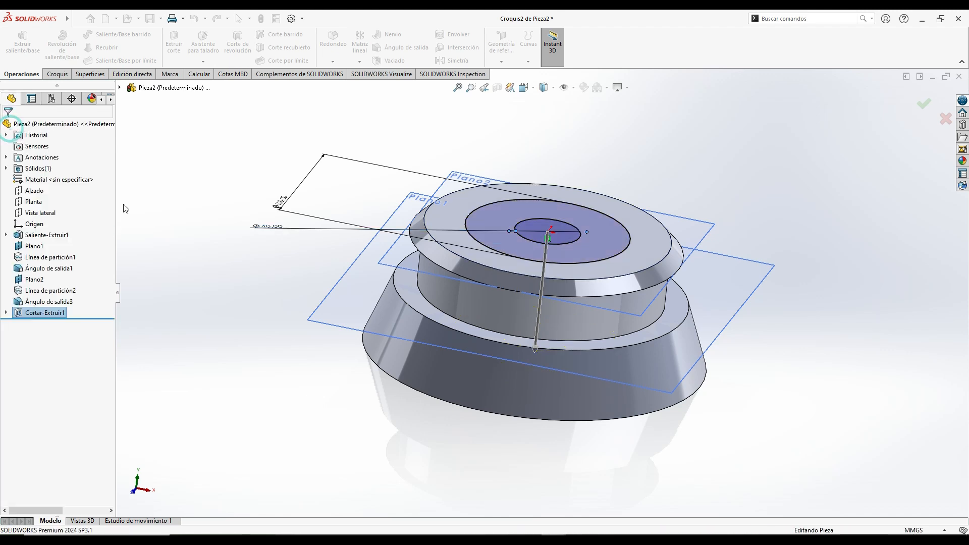
pyautogui.click(191, 195)
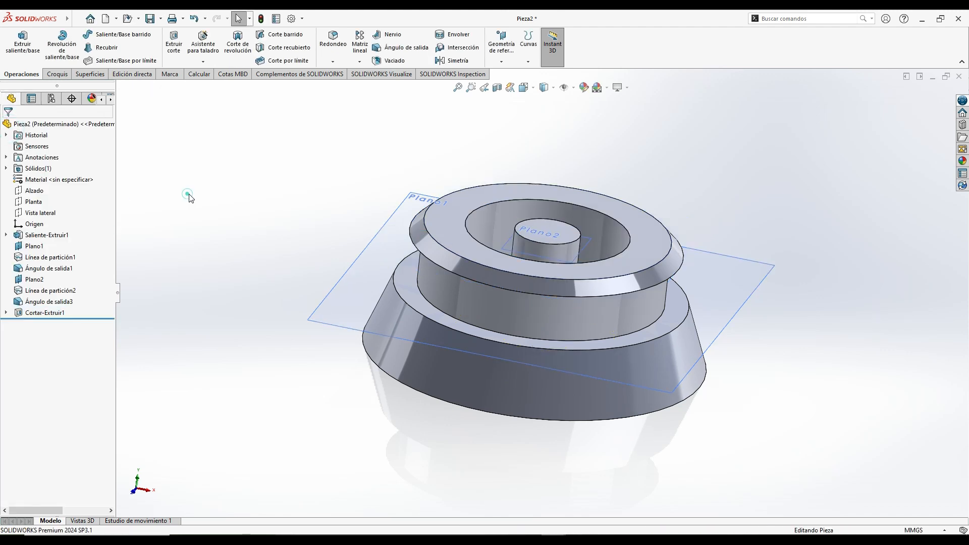
# - Set up a previewed neutral-plane draft with the central boss's top face as neutral plane and its cylindrical side as the drafted face
pyautogui.moveTo(185, 192); pyautogui.dragTo(325, 277, button='middle')
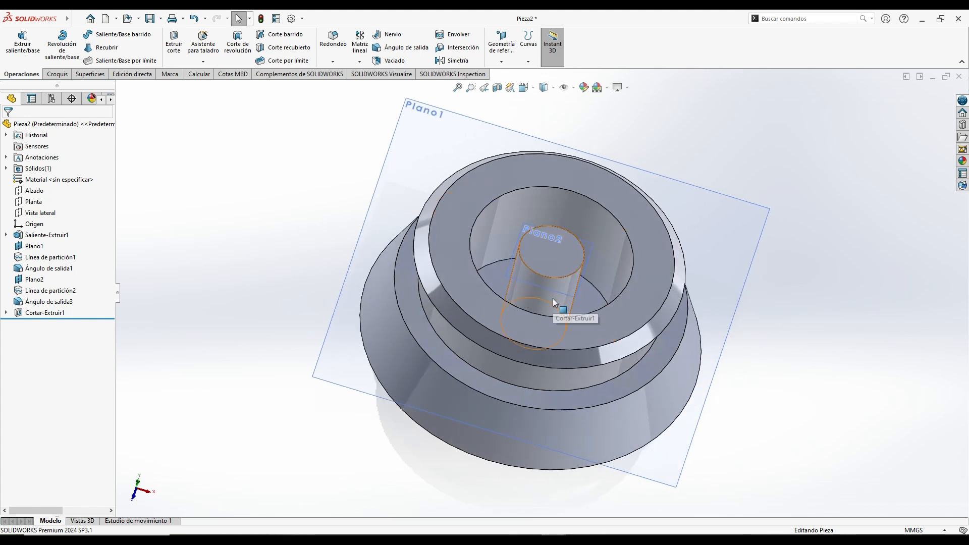
pyautogui.click(402, 48)
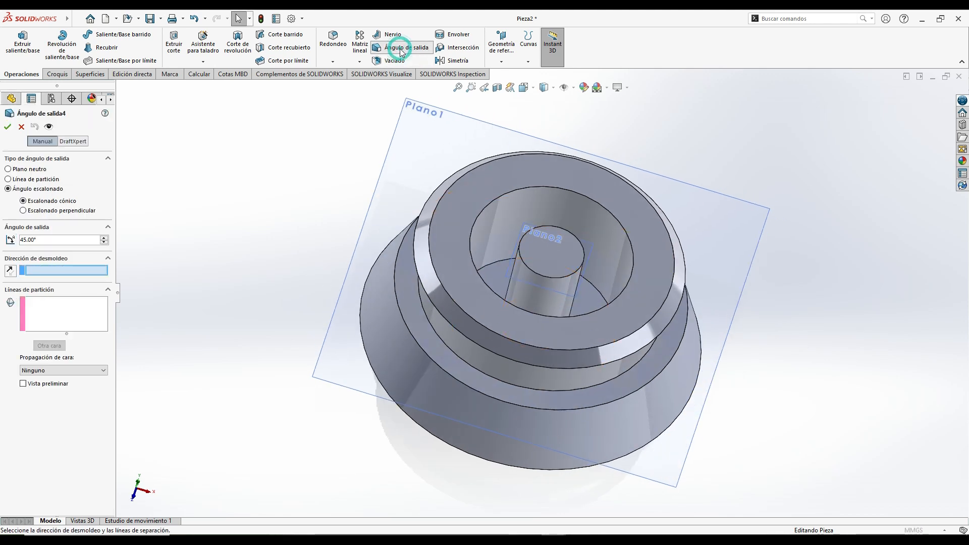
pyautogui.click(8, 170)
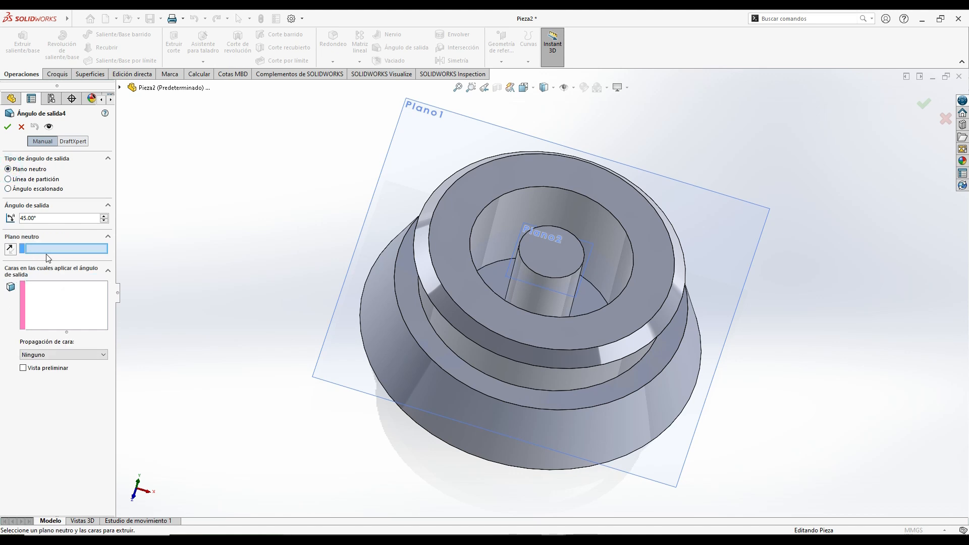
pyautogui.click(553, 262)
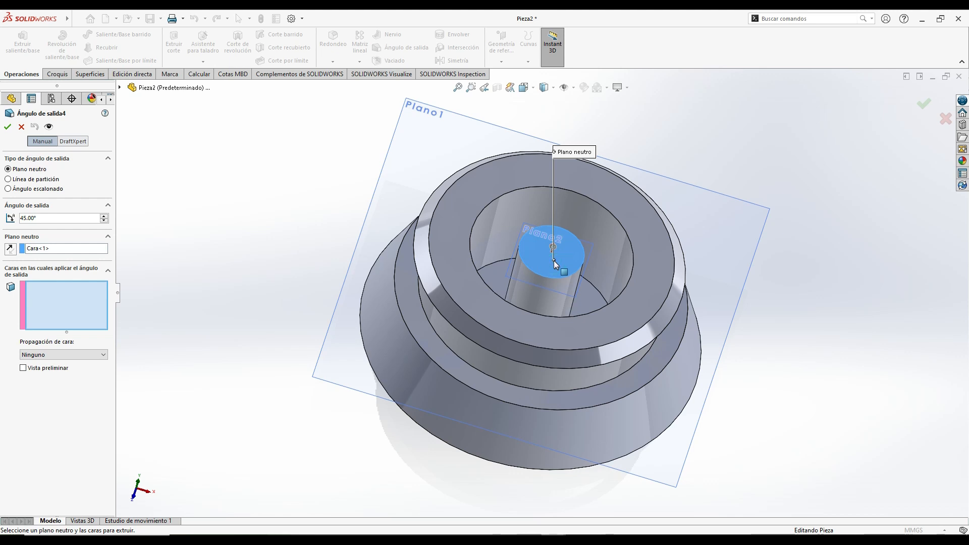
pyautogui.doubleClick(40, 221)
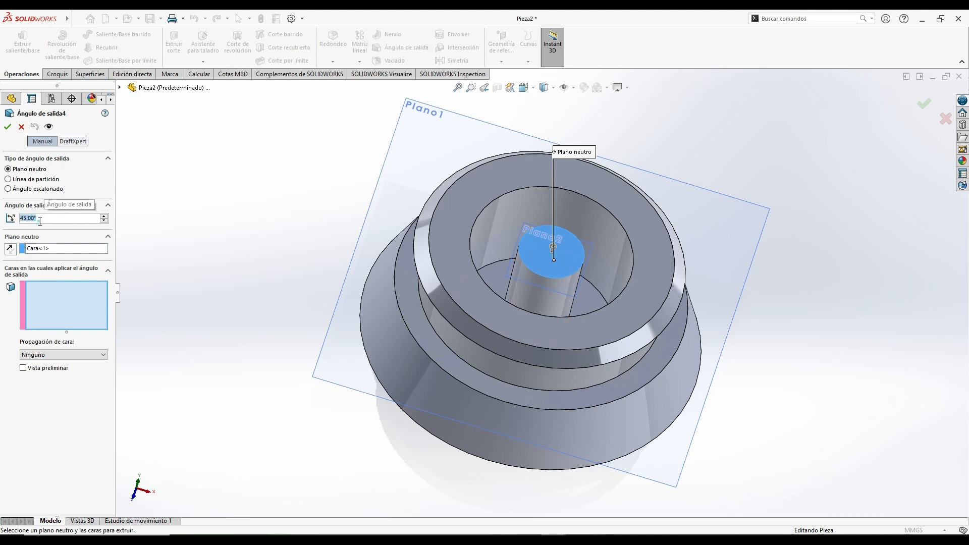
pyautogui.click(23, 369)
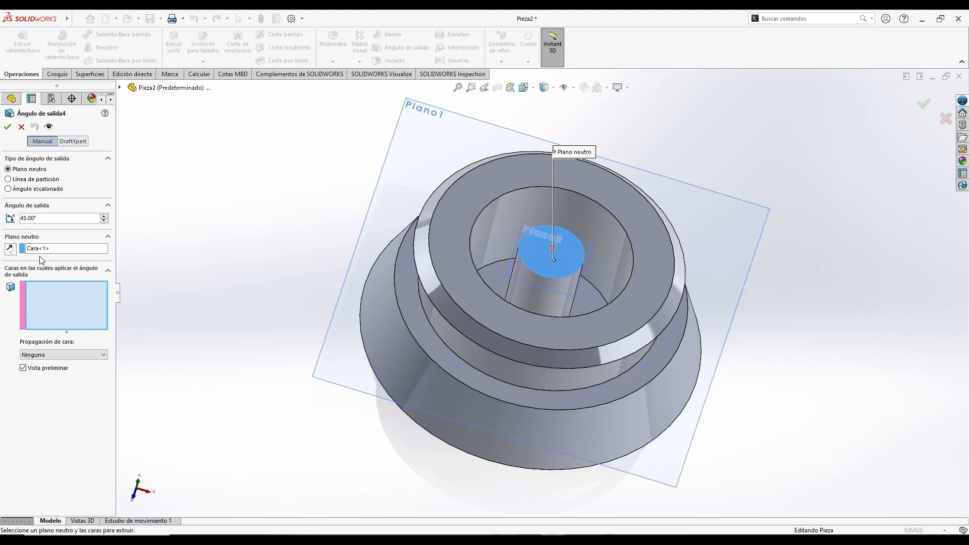
pyautogui.click(464, 340)
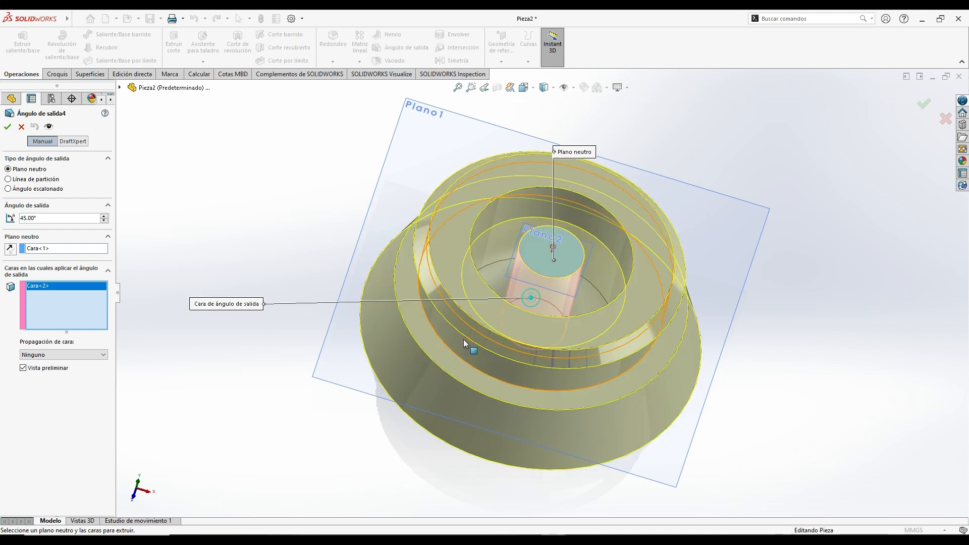
# - Set the central boss's draft angle to 15° and create the draft
pyautogui.moveTo(381, 334); pyautogui.dragTo(285, 359, button='middle')
pyautogui.moveTo(316, 307); pyautogui.dragTo(368, 213, button='middle')
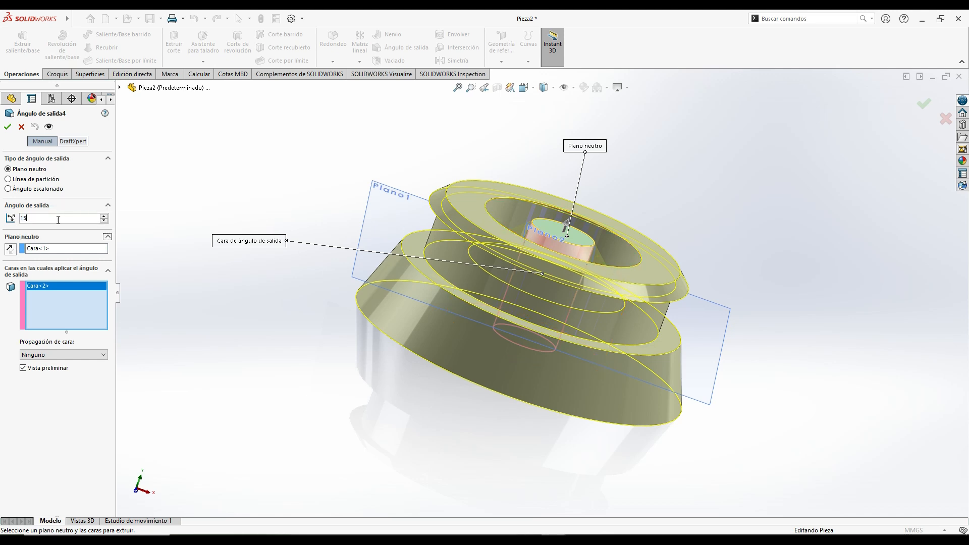
pyautogui.press('Return')
pyautogui.moveTo(265, 249); pyautogui.dragTo(225, 300, button='middle')
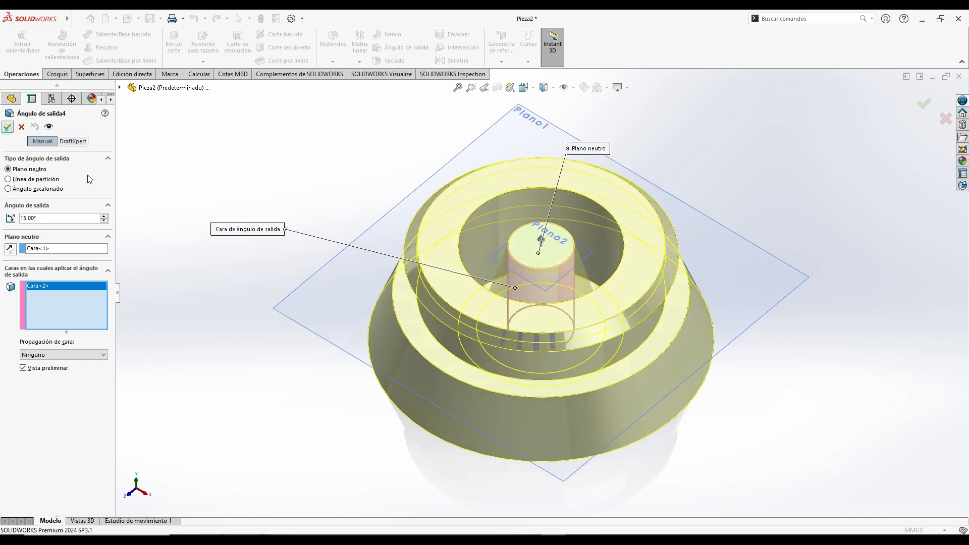
pyautogui.click(7, 127)
# - Draft the outer wall of the ring-shaped pocket by 15°, using the top annular face as the neutral plane
pyautogui.moveTo(253, 246); pyautogui.dragTo(253, 316, button='middle')
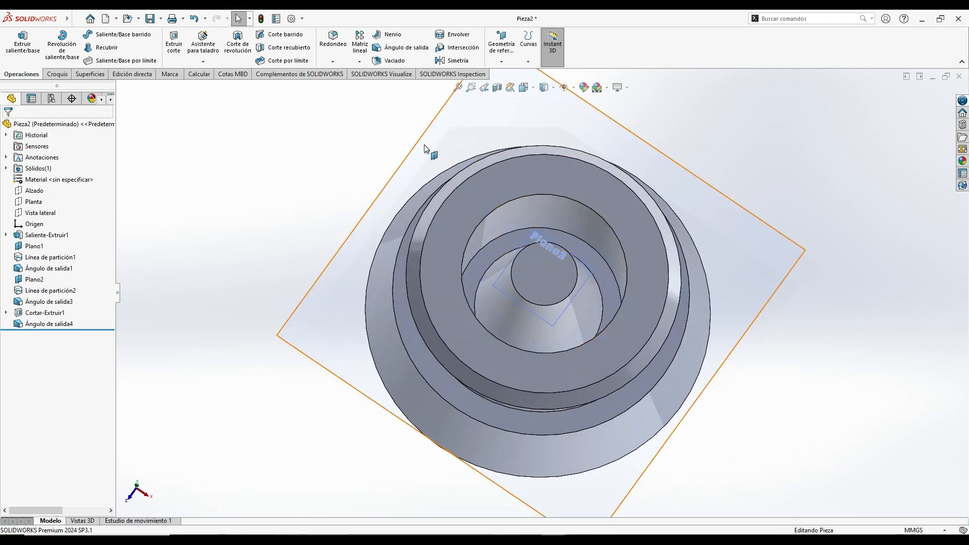
pyautogui.click(399, 48)
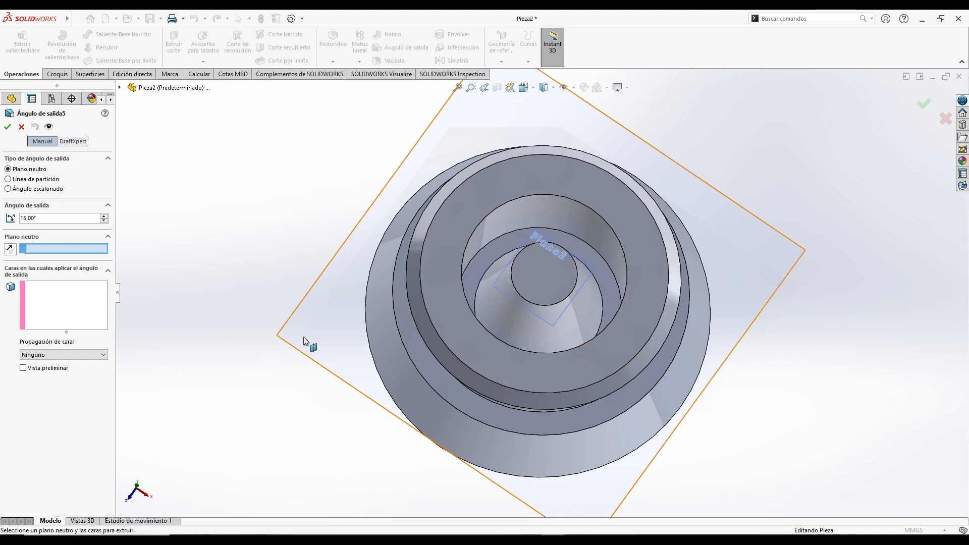
pyautogui.moveTo(304, 337); pyautogui.dragTo(321, 250, button='middle')
pyautogui.click(553, 183)
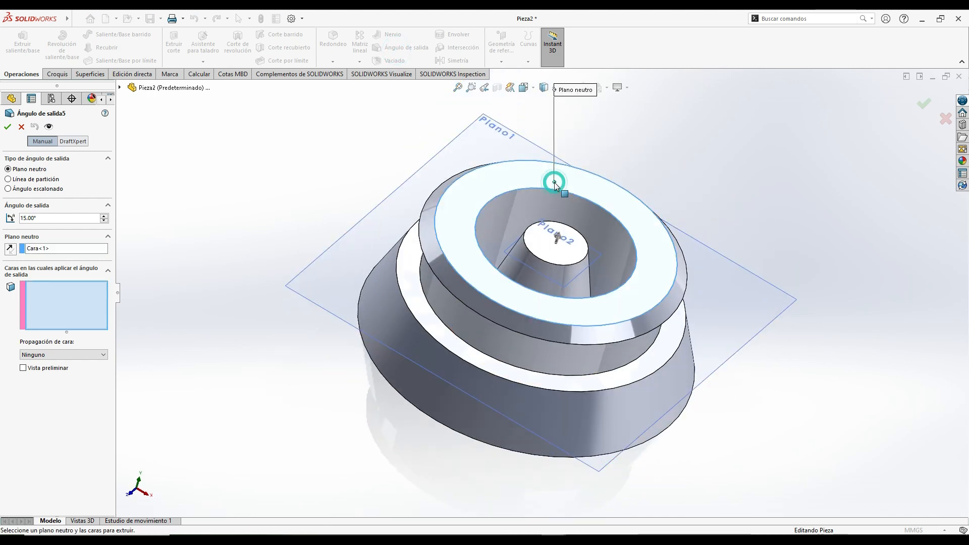
pyautogui.click(525, 207)
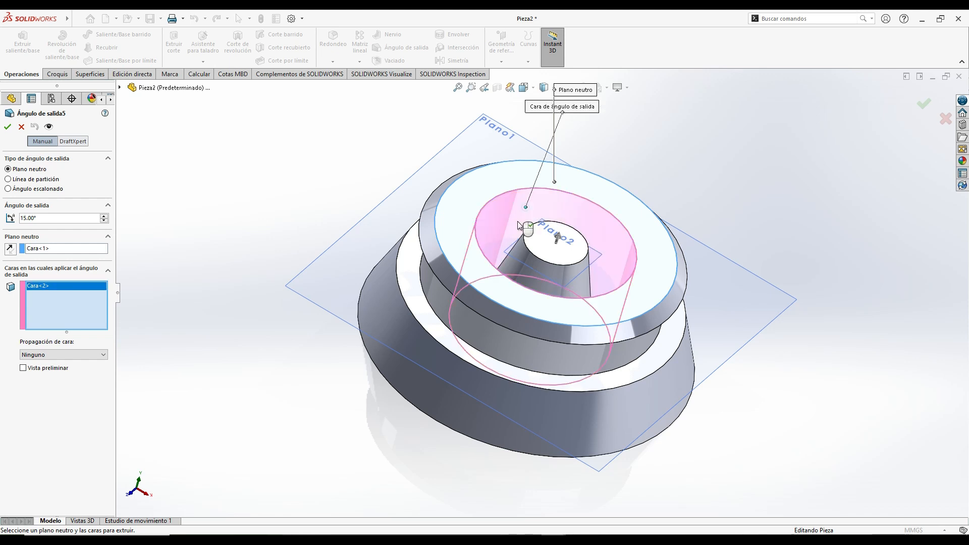
pyautogui.click(23, 368)
pyautogui.moveTo(295, 269)
pyautogui.mouseDown(button='middle')
pyautogui.moveTo(343, 275)
pyautogui.moveTo(318, 335)
pyautogui.moveTo(296, 267)
pyautogui.moveTo(310, 205)
pyautogui.moveTo(288, 227)
pyautogui.moveTo(272, 292)
pyautogui.moveTo(280, 280)
pyautogui.mouseUp(button='middle')
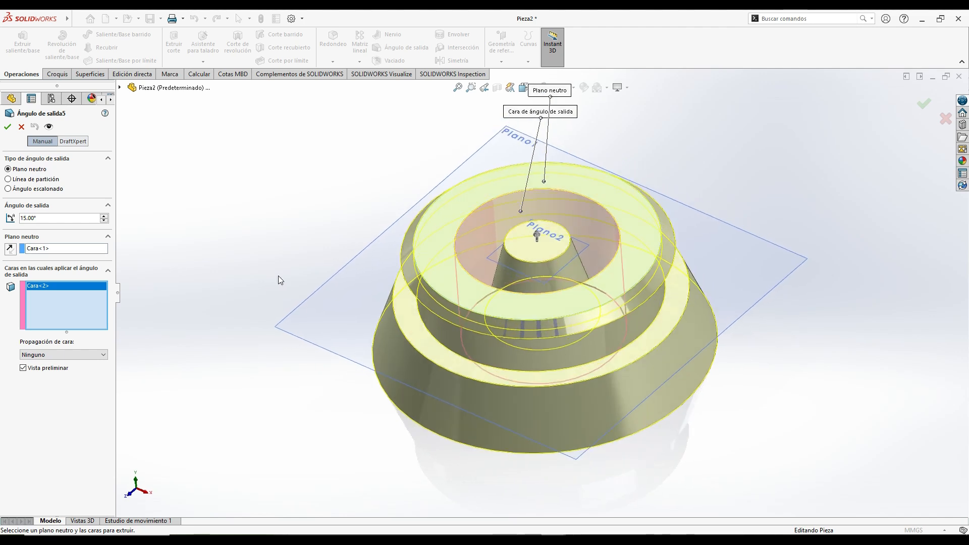
pyautogui.click(7, 127)
# - Inspect the drafted pocket walls and central boss in a section view cut at the Alzado plane, and turn the section off
pyautogui.moveTo(275, 248); pyautogui.dragTo(334, 217, button='middle')
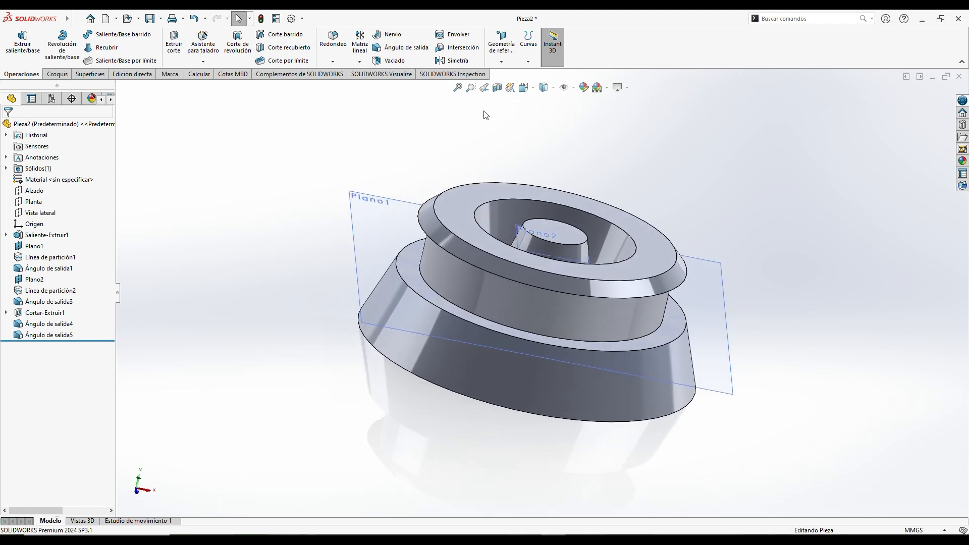
pyautogui.click(497, 92)
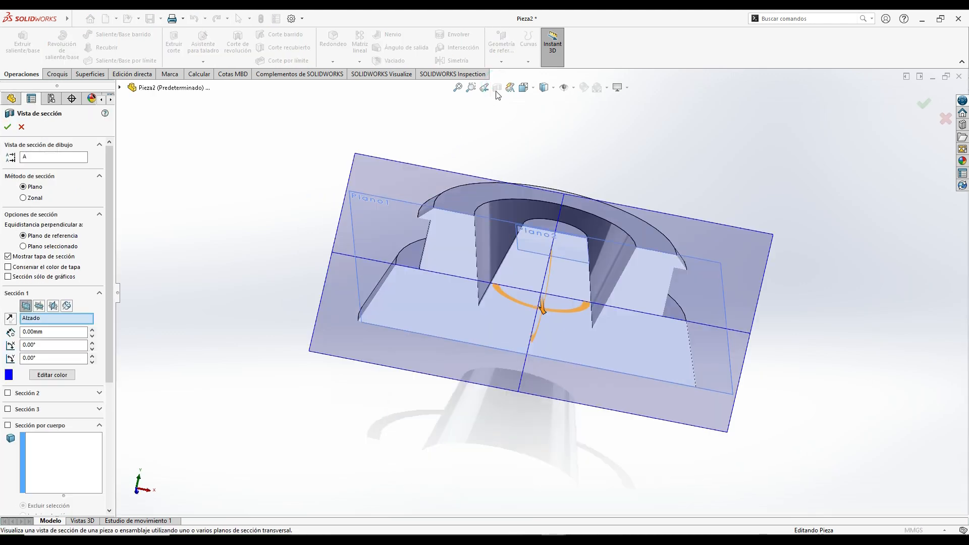
pyautogui.moveTo(431, 340); pyautogui.dragTo(386, 344, button='middle')
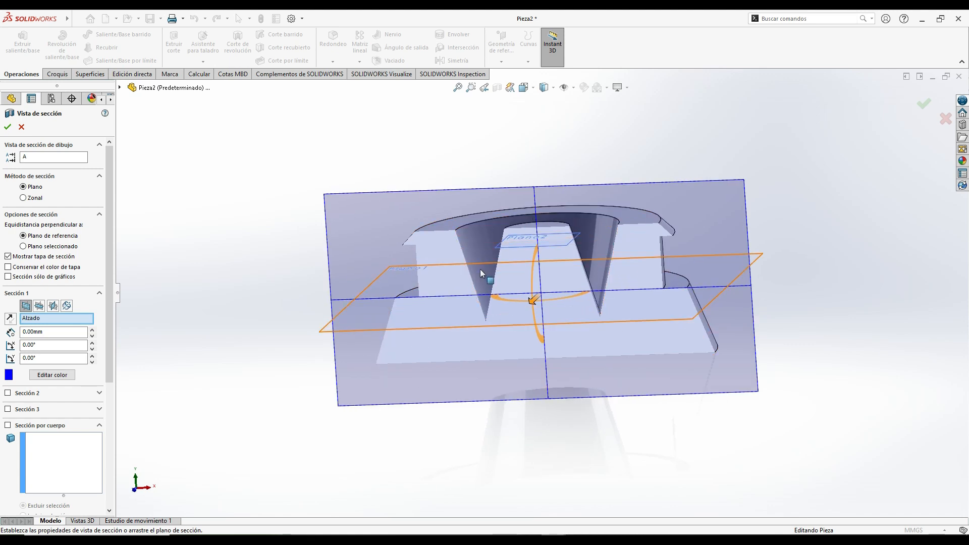
pyautogui.moveTo(361, 254); pyautogui.dragTo(286, 259, button='middle')
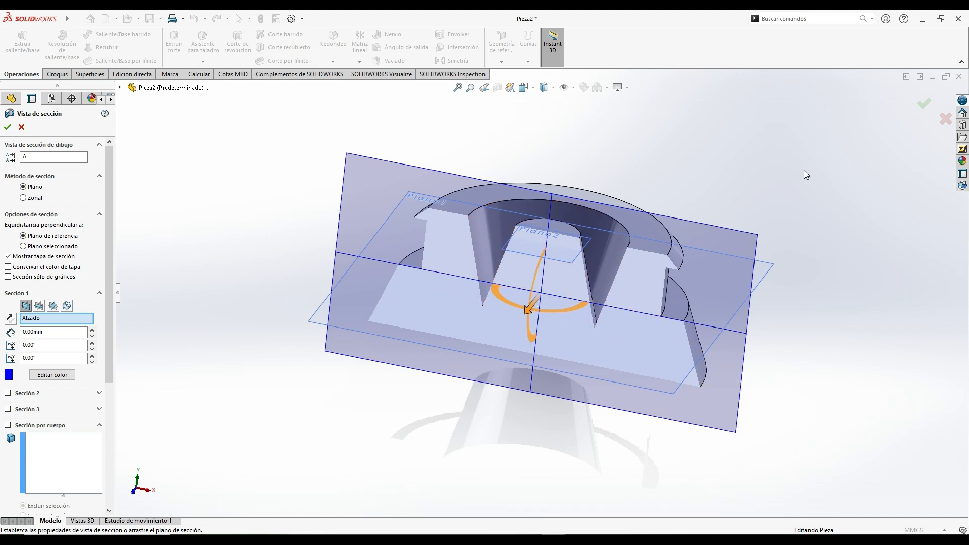
pyautogui.click(925, 105)
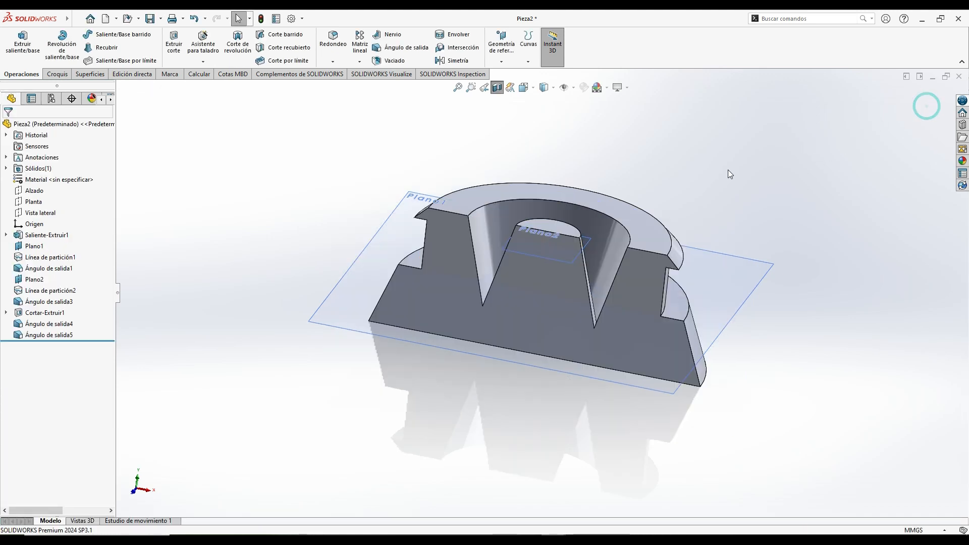
pyautogui.moveTo(647, 153); pyautogui.dragTo(659, 237, button='middle')
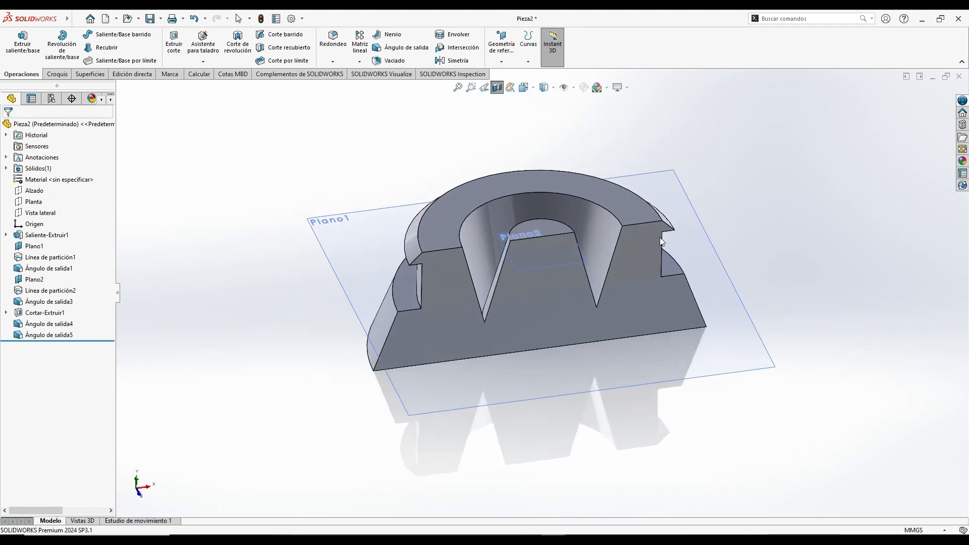
pyautogui.click(497, 88)
pyautogui.moveTo(383, 263); pyautogui.dragTo(343, 234, button='middle')
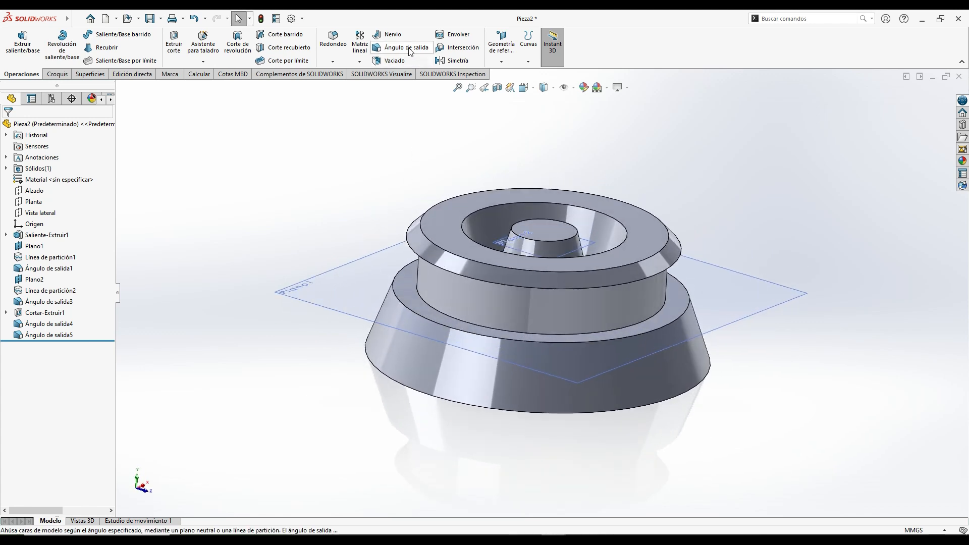